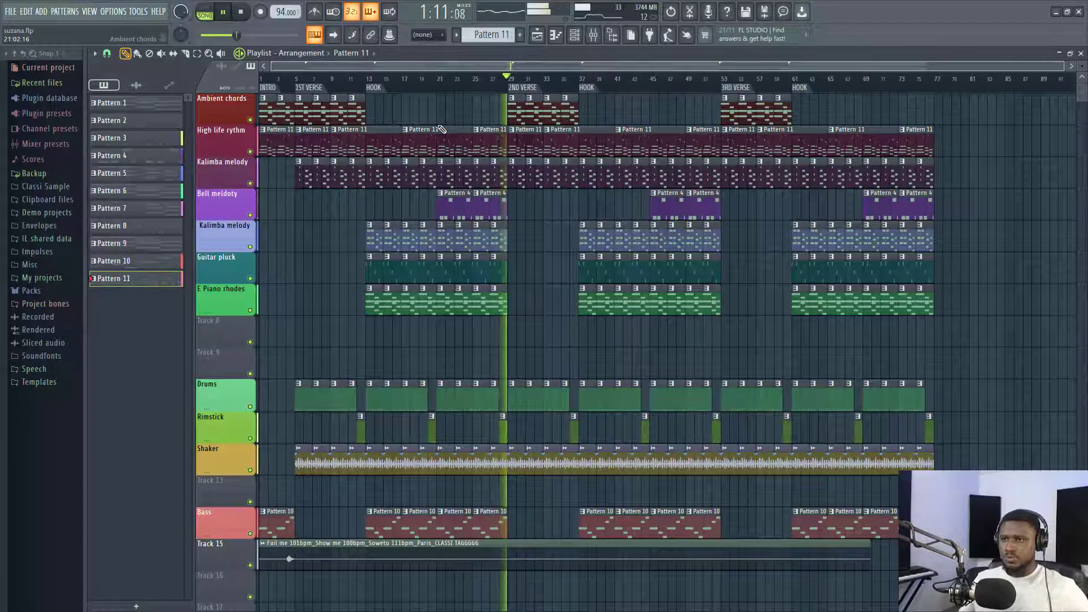
- Stop the song playback and solo the Ambient chords track in the playlist
key("space")
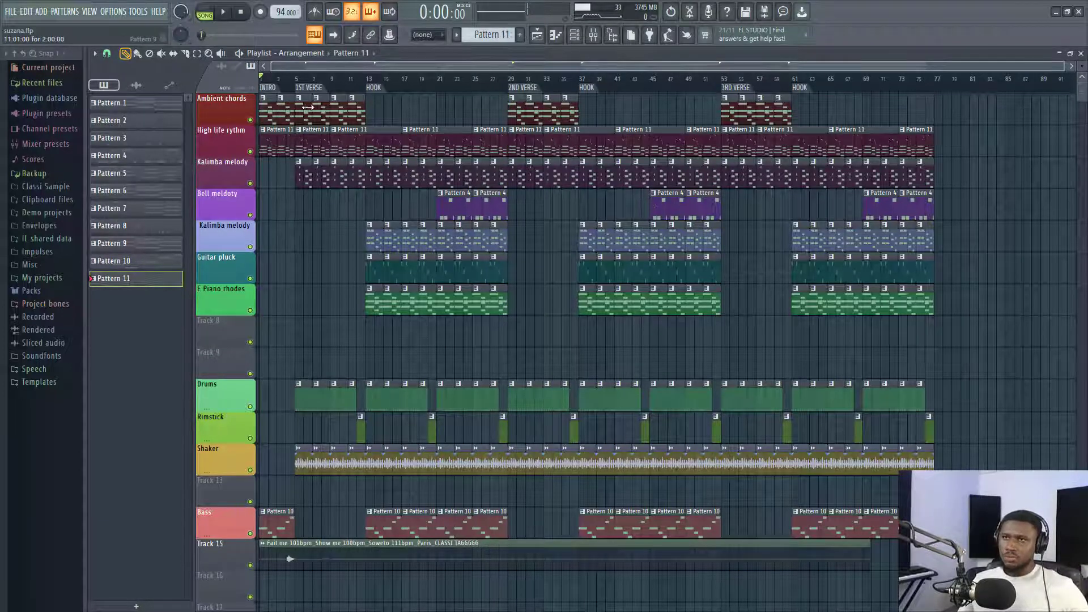
scroll(294, 67, "up", 4)
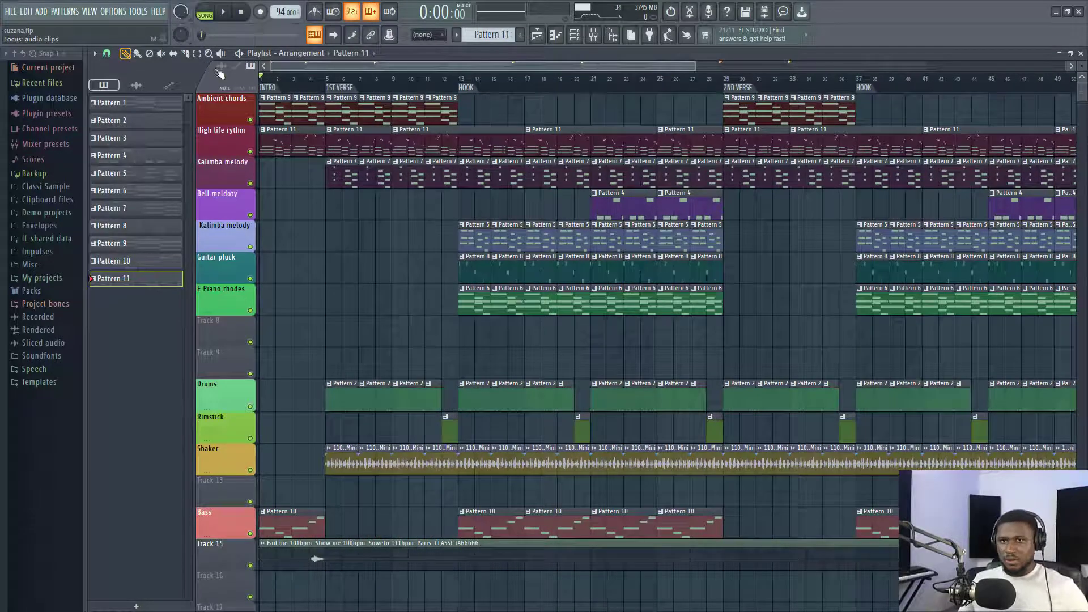
left_click(250, 121, "ctrl")
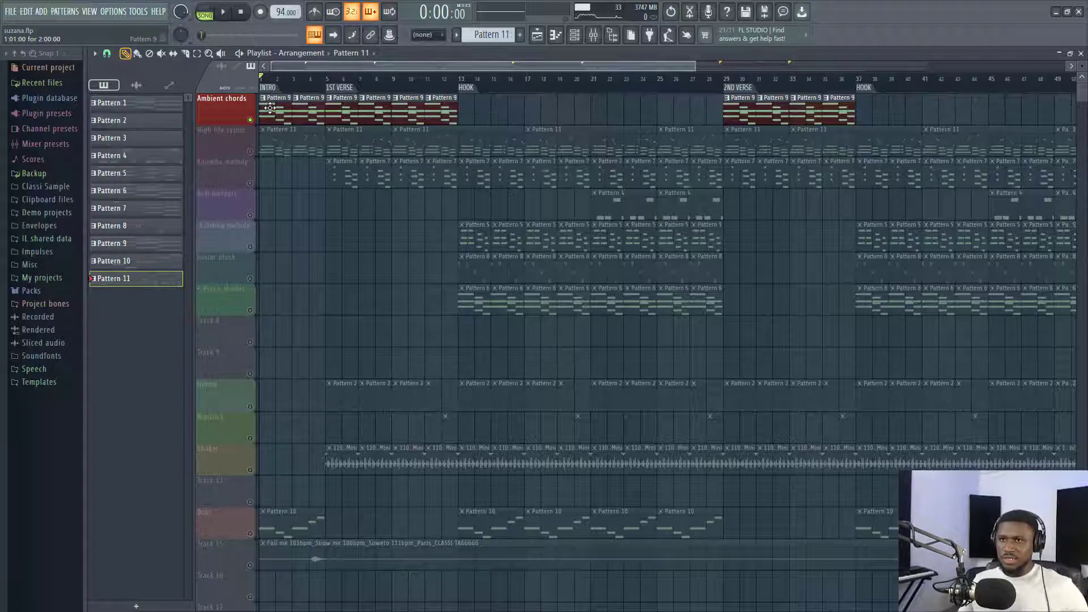
- Open the first Pattern 9 clip of Ambient chords in the piano roll and play its chord progression through
double_click(270, 108)
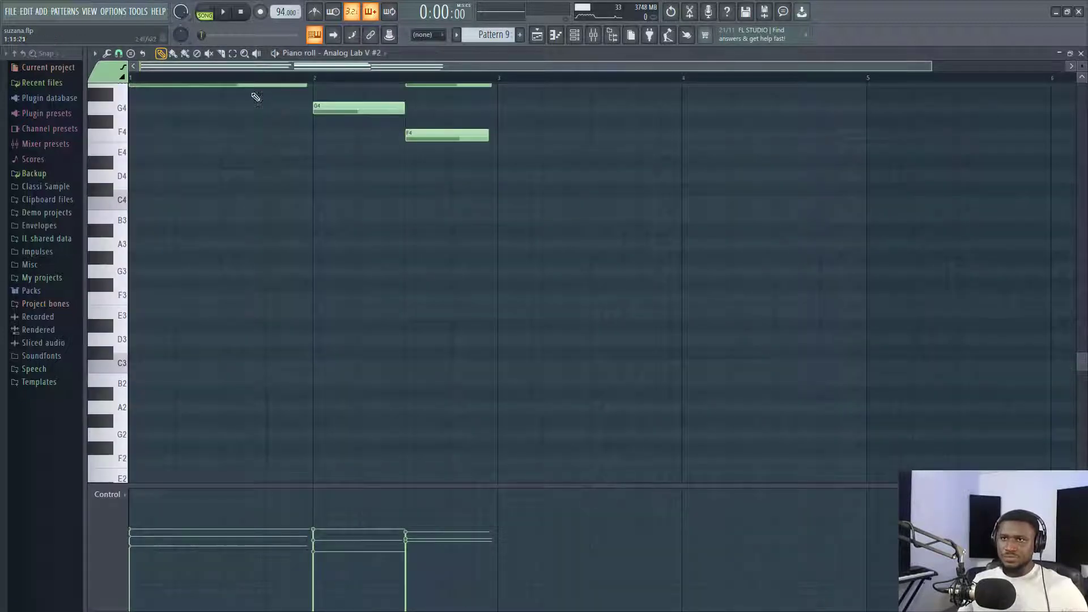
scroll(255, 119, "up", 4)
scroll(155, 79, "up", 3)
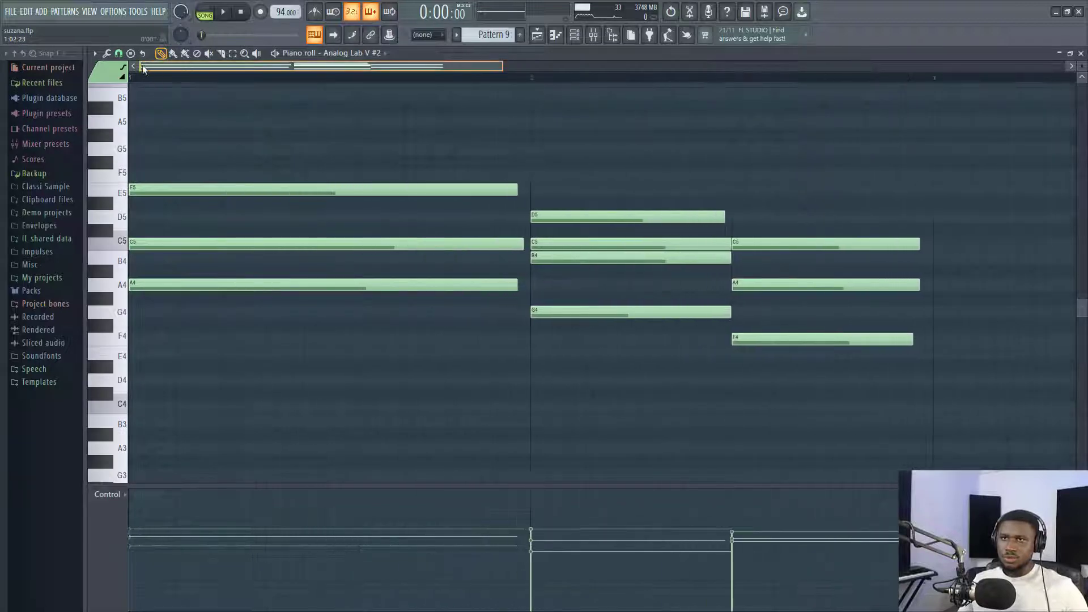
key("space")
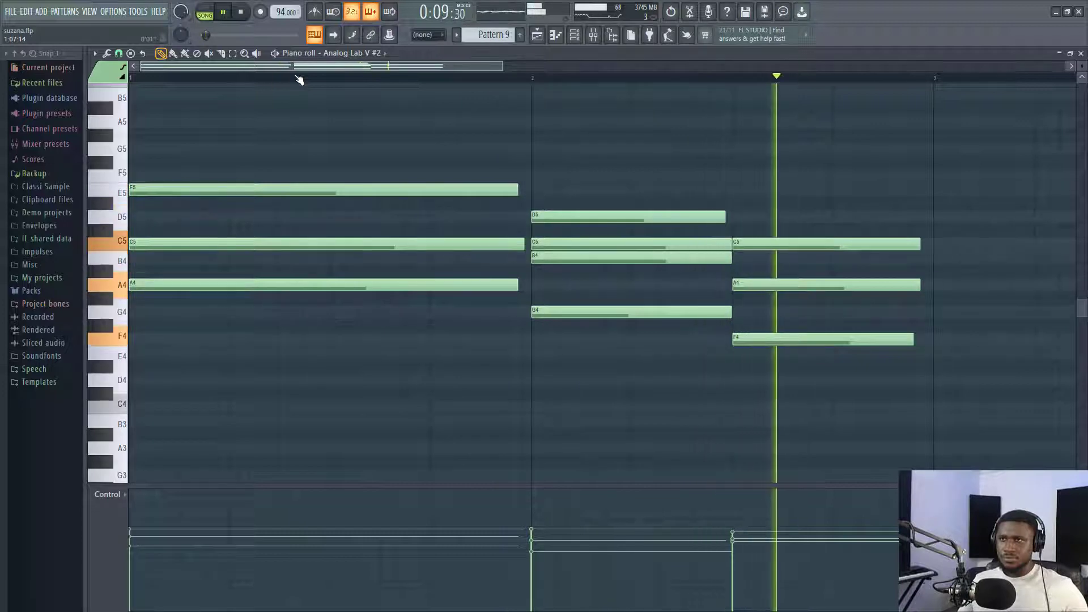
key("space")
scroll(415, 85, "down", 2)
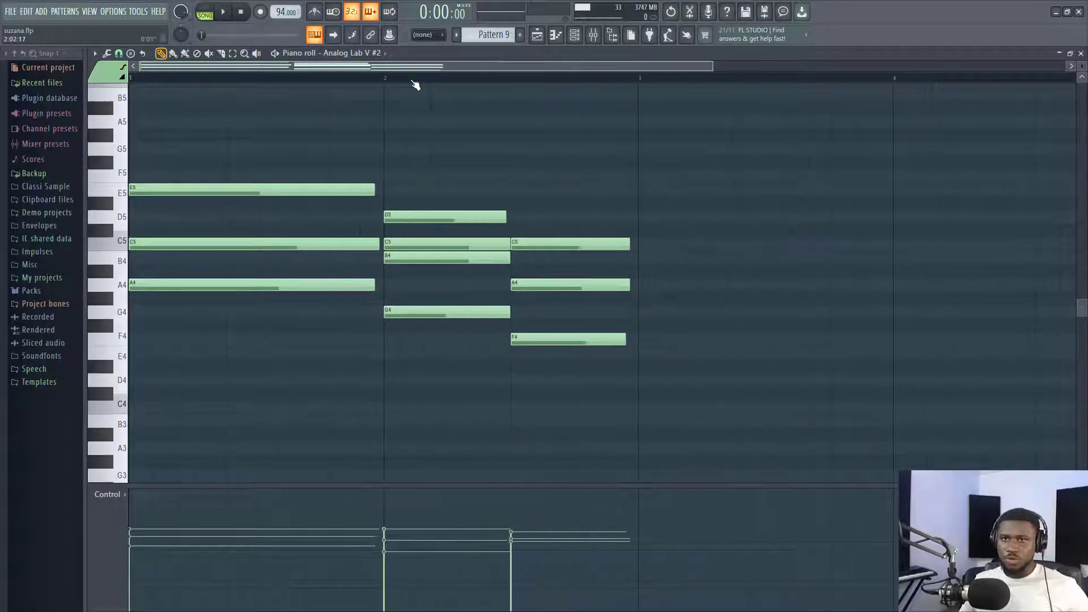
scroll(416, 85, "down", 1)
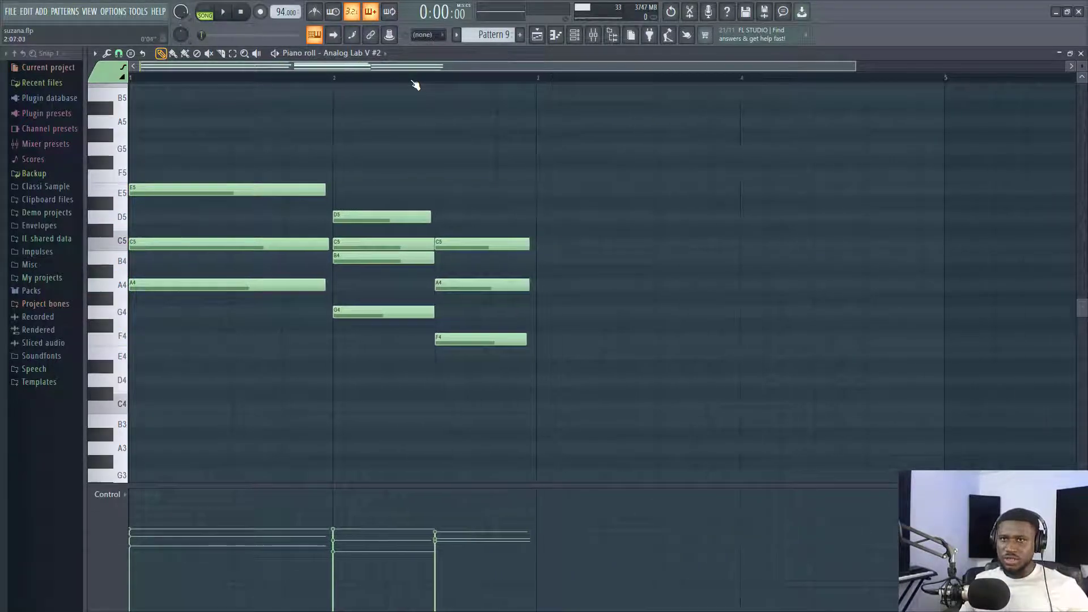
- Return to the playlist and unmute the High life rythm track alongside Ambient chords
left_click(537, 36)
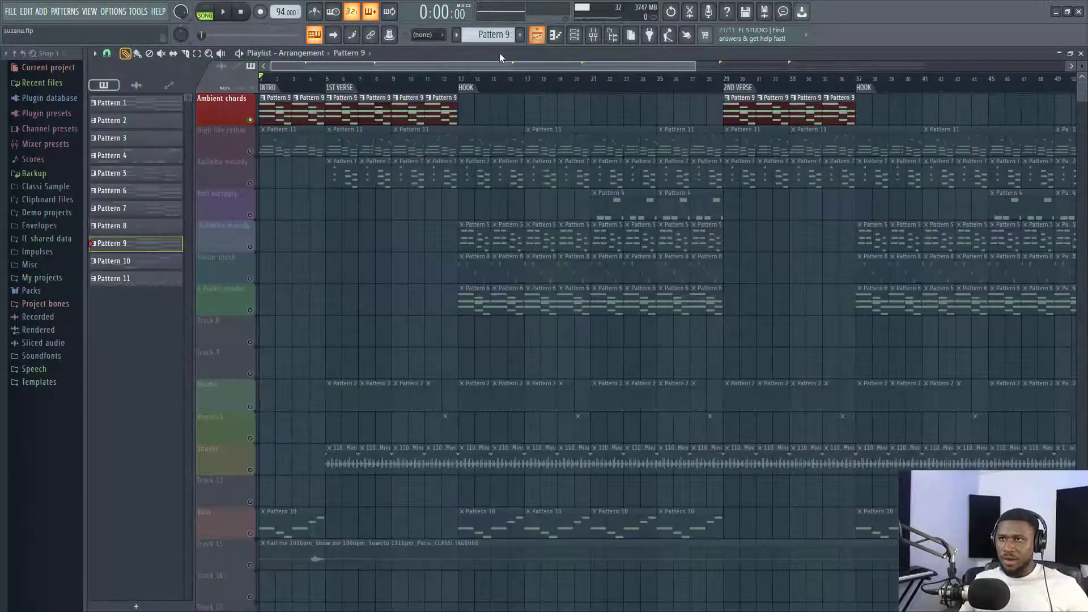
left_click(251, 151)
scroll(272, 91, "up", 3)
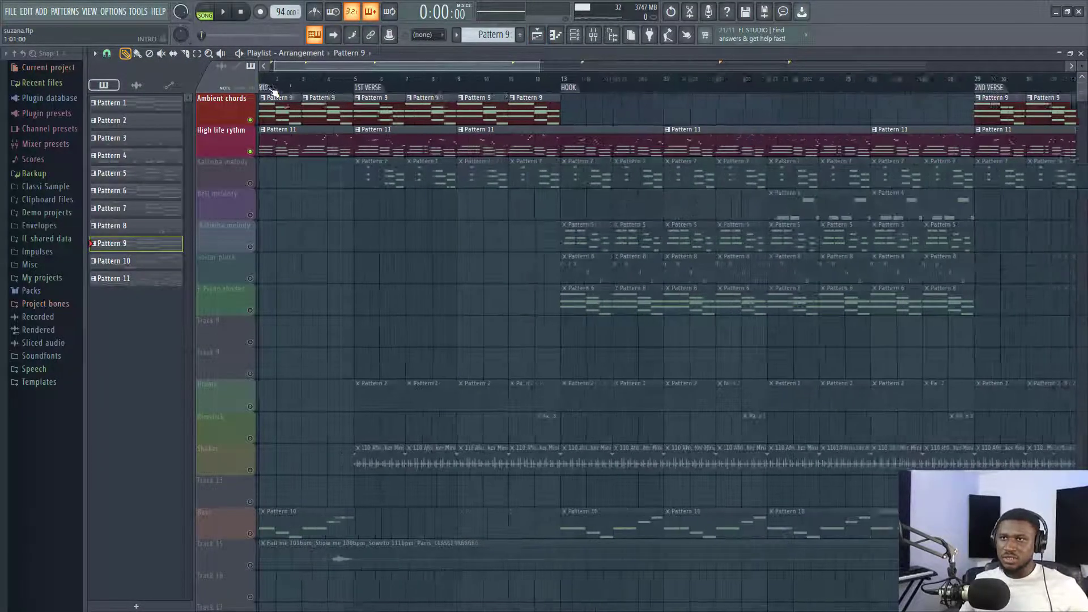
- Open the first Pattern 11 clip of High life rythm in the piano roll and play its opening four bars
double_click(283, 152)
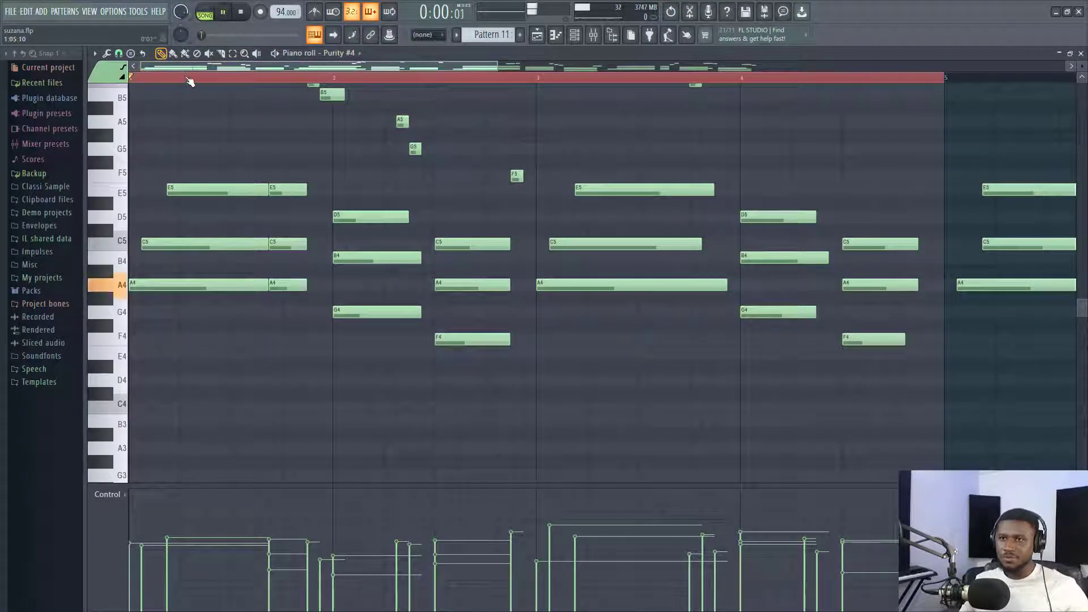
scroll(306, 170, "up", 4)
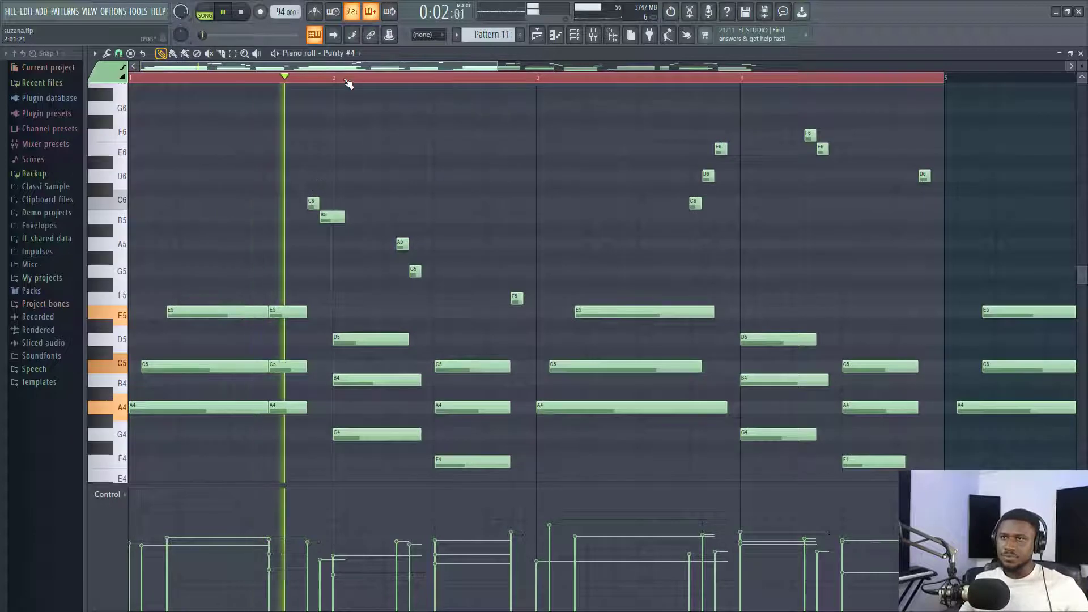
scroll(348, 84, "down", 3)
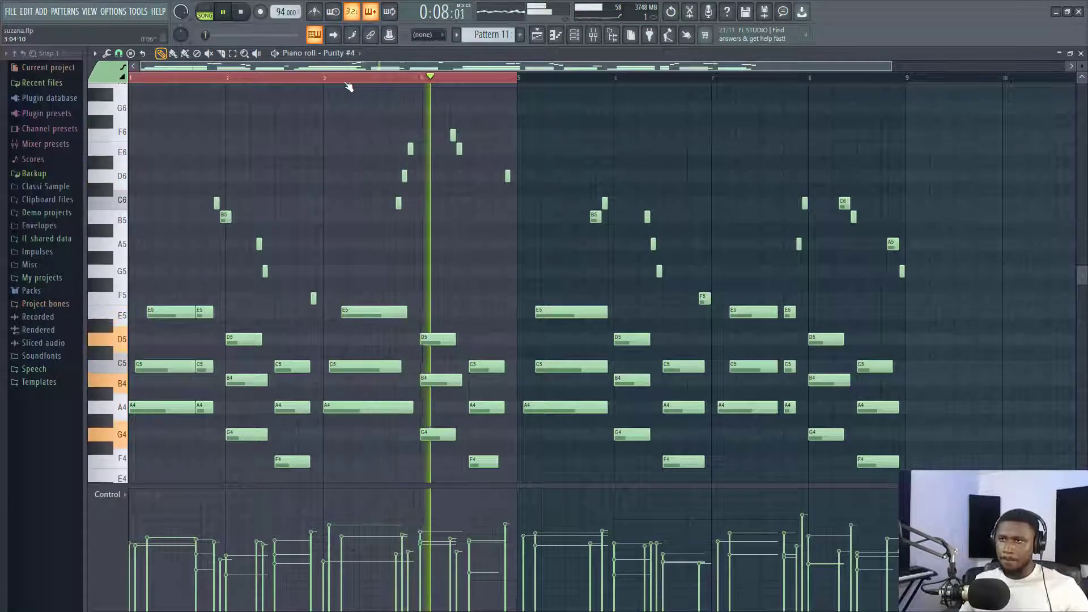
scroll(473, 142, "down", 1)
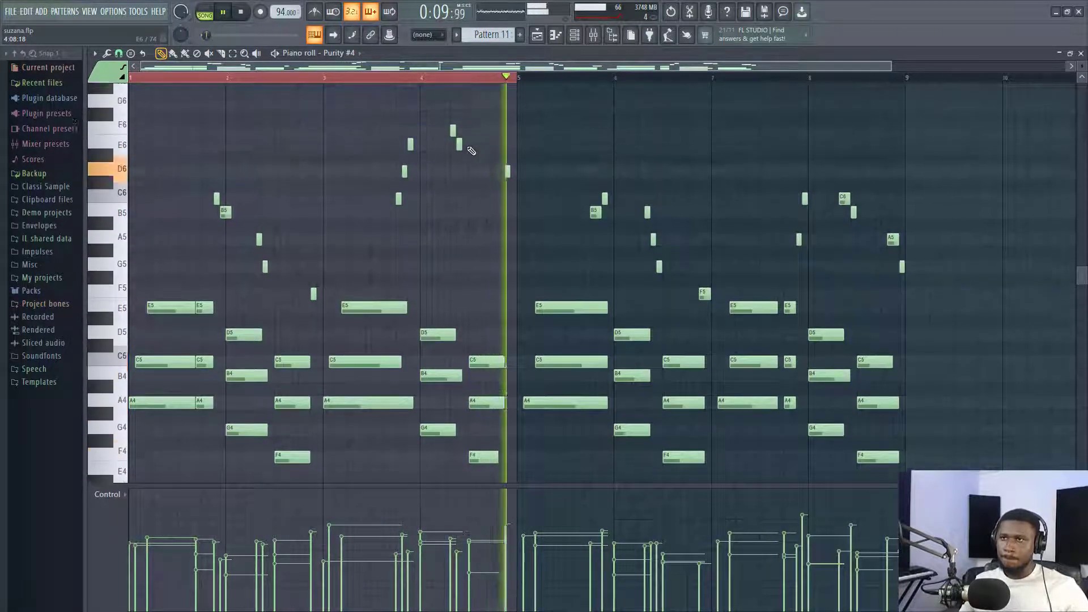
key("space")
scroll(453, 147, "up", 1)
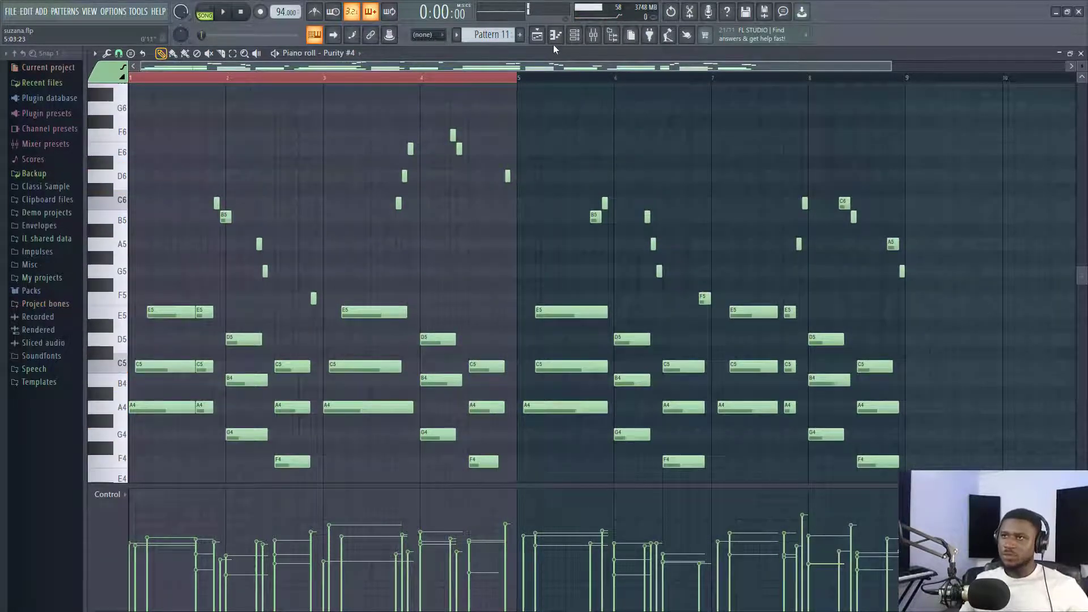
- Return to the playlist, unmute the Kalimba melody track directly below High life rythm, and play from the 1ST VERSE marker
left_click(545, 38)
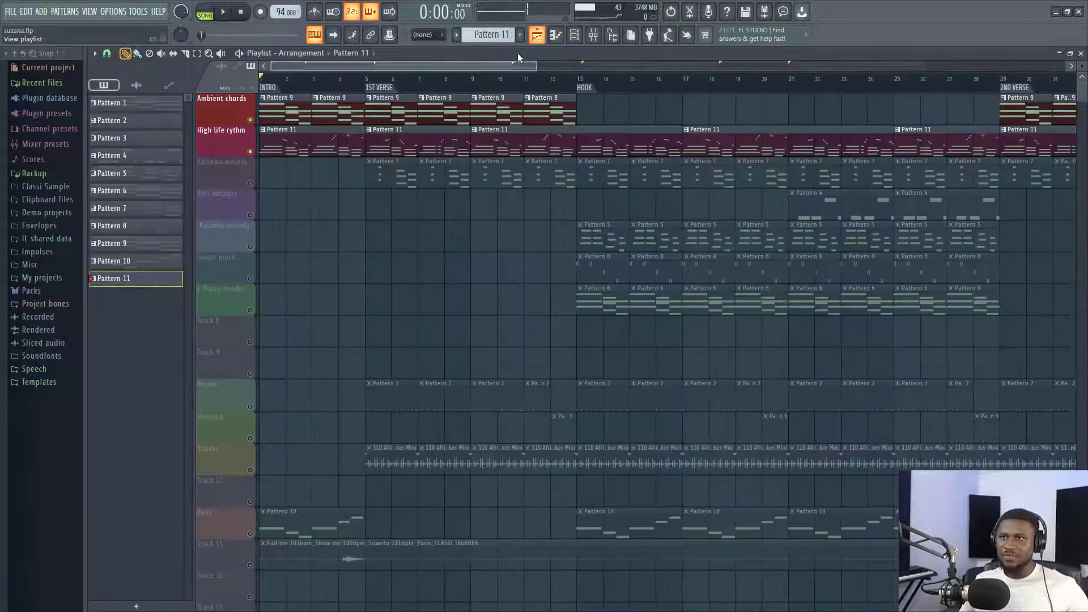
left_click(251, 184)
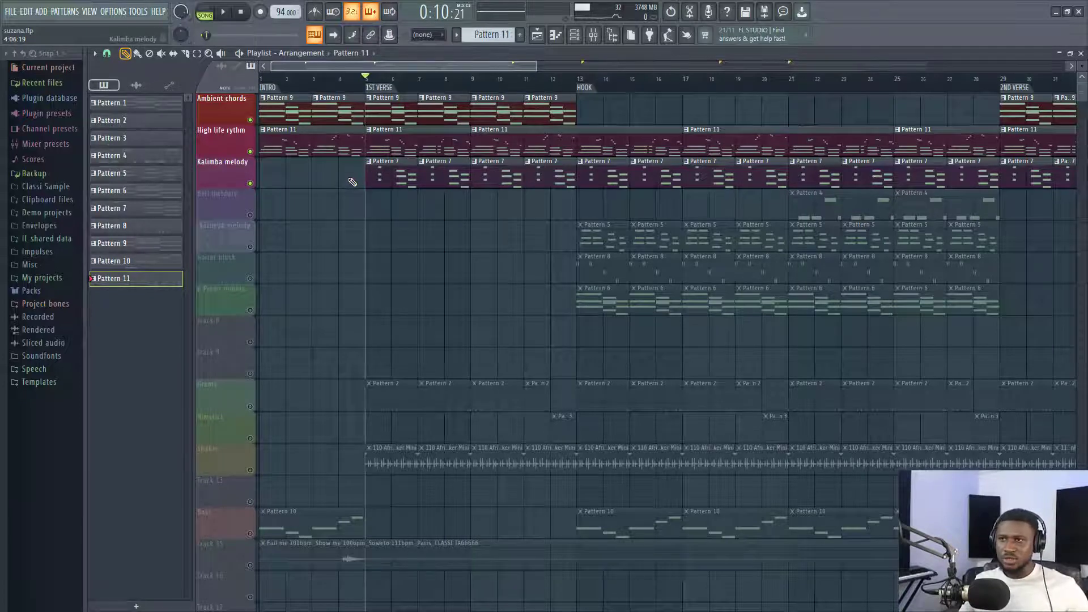
key("space")
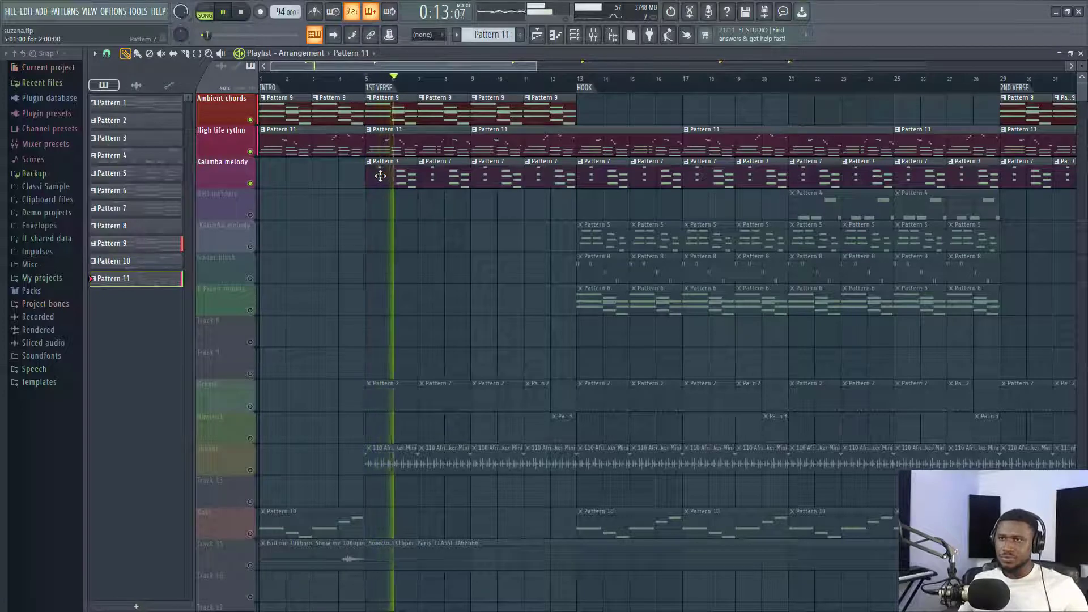
- Open the first Pattern 7 clip of the Kalimba melody in the piano roll and examine its notes during playback
double_click(381, 176)
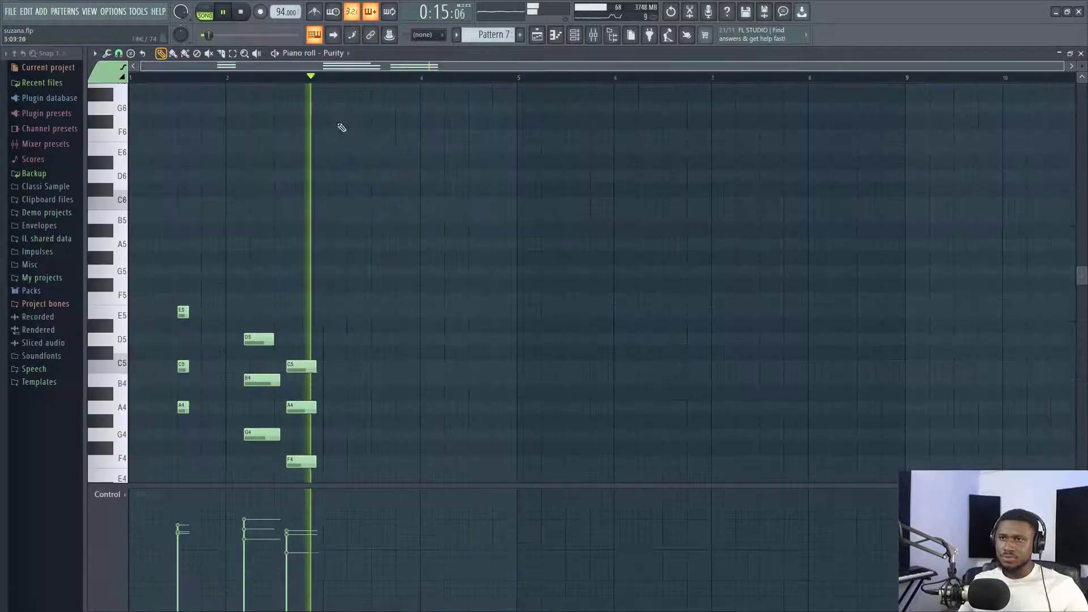
scroll(170, 79, "up", 3, "ctrl")
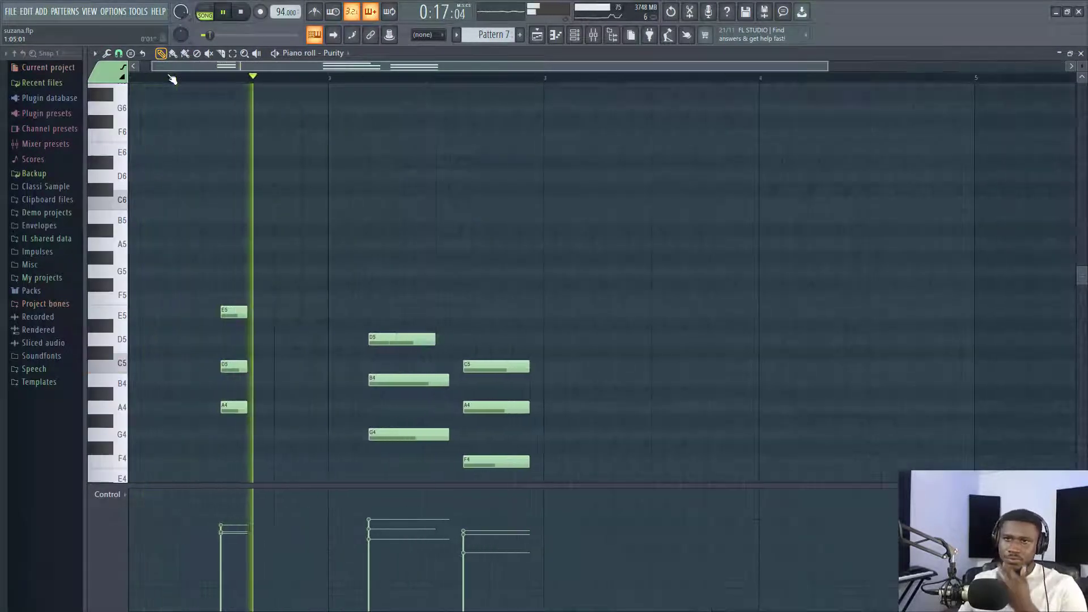
scroll(180, 114, "down", 2)
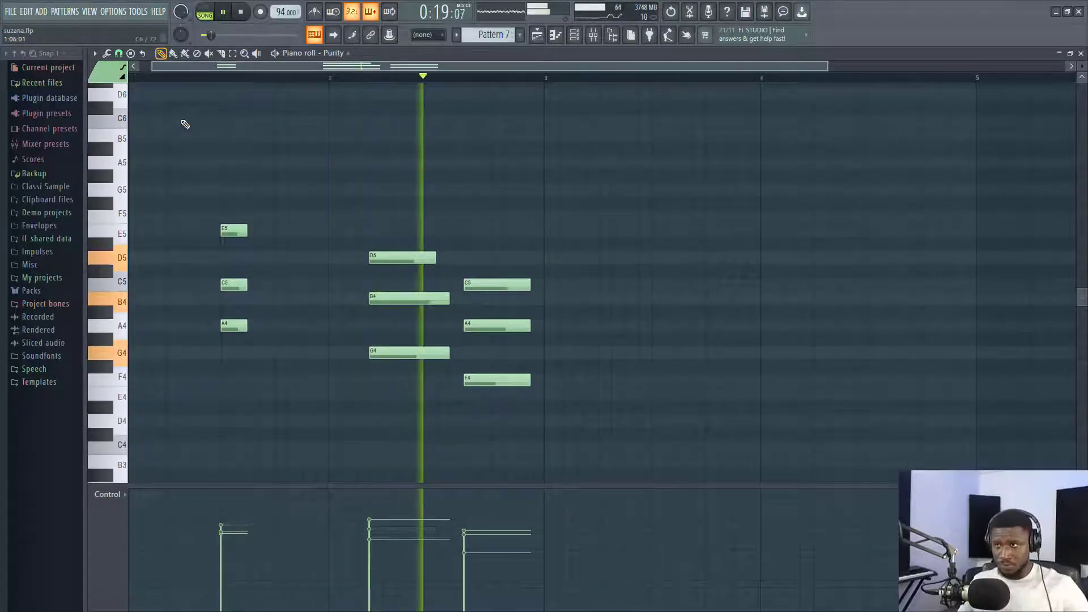
- Return to the playlist, unmute the Drums track, and play the 1st verse with it
left_click(544, 39)
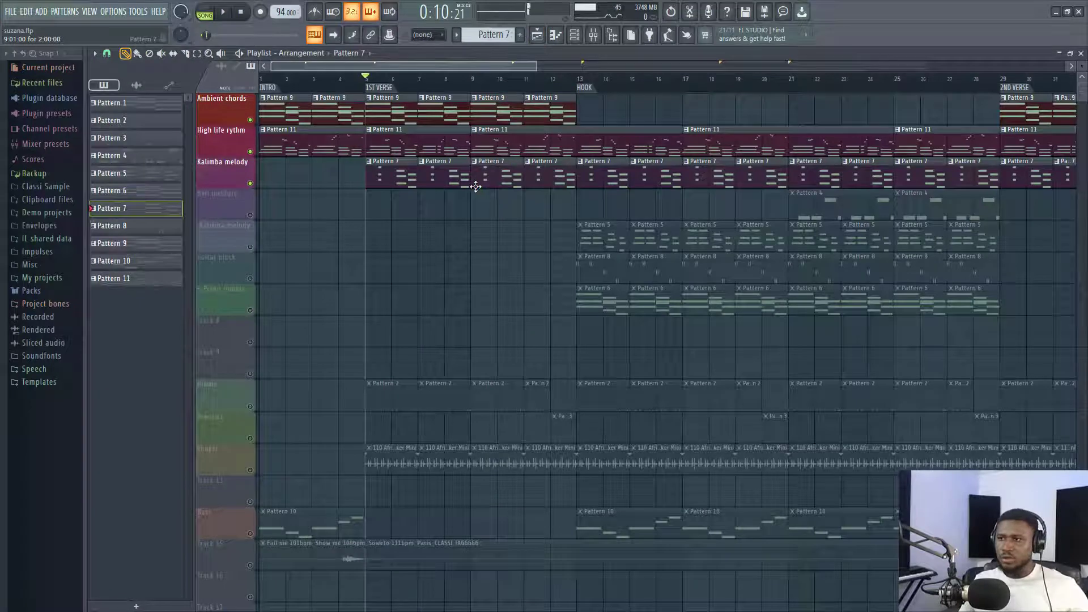
scroll(581, 95, "down", 5)
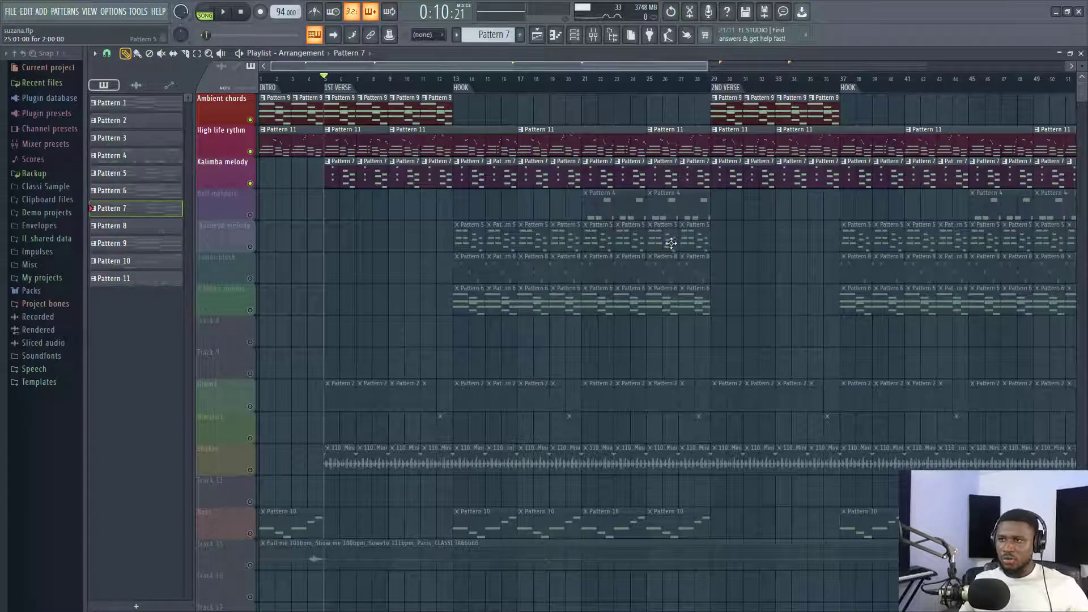
left_click(250, 407)
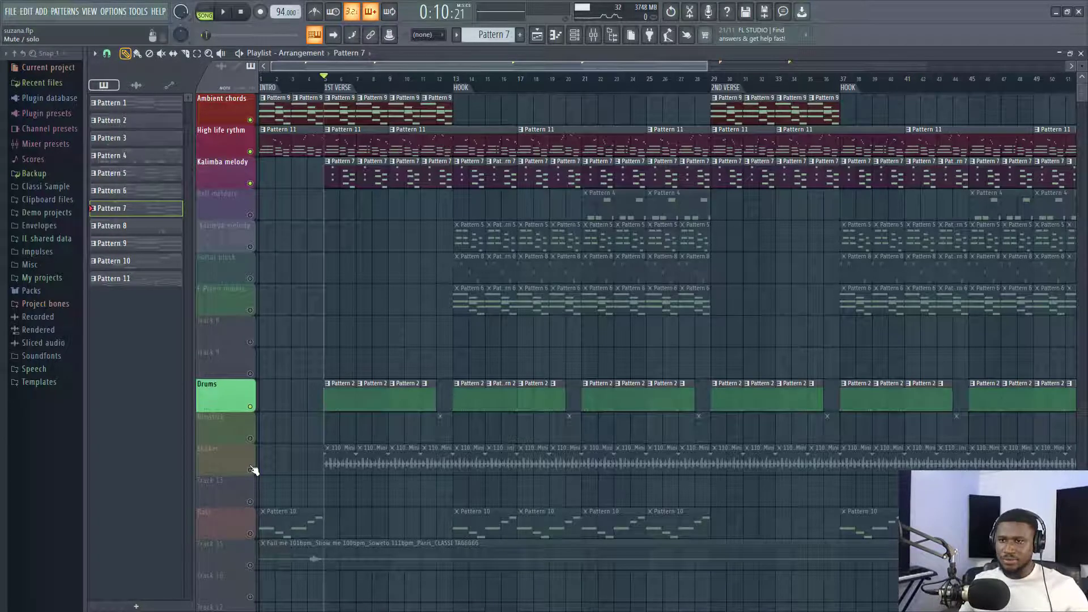
key("space")
- Examine the Pattern 2 drum steps in the channel rack during playback, then stop and close the rack
left_click(336, 399)
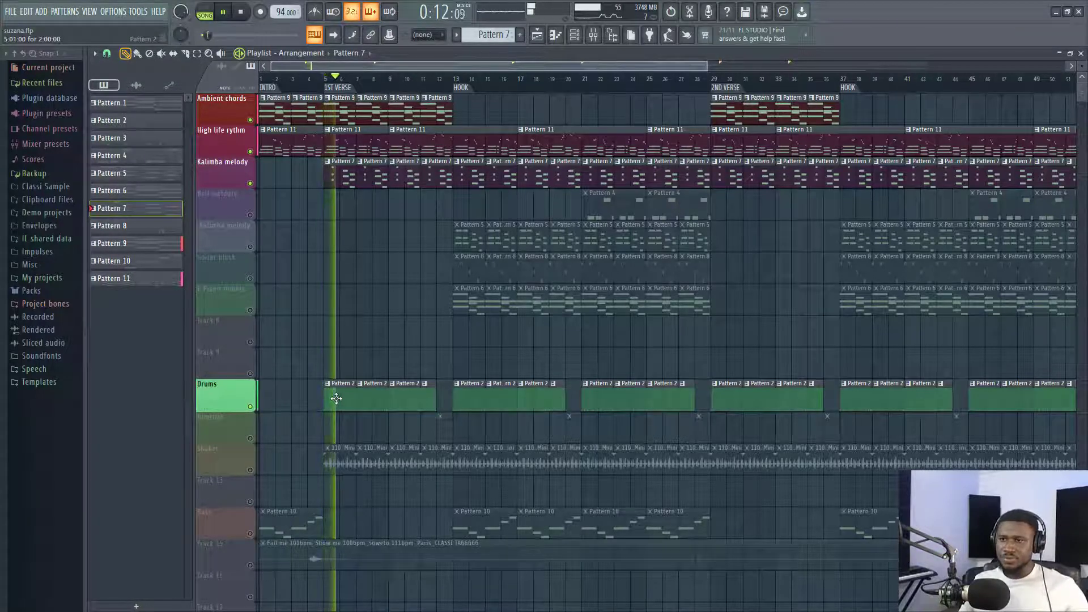
left_click(574, 35)
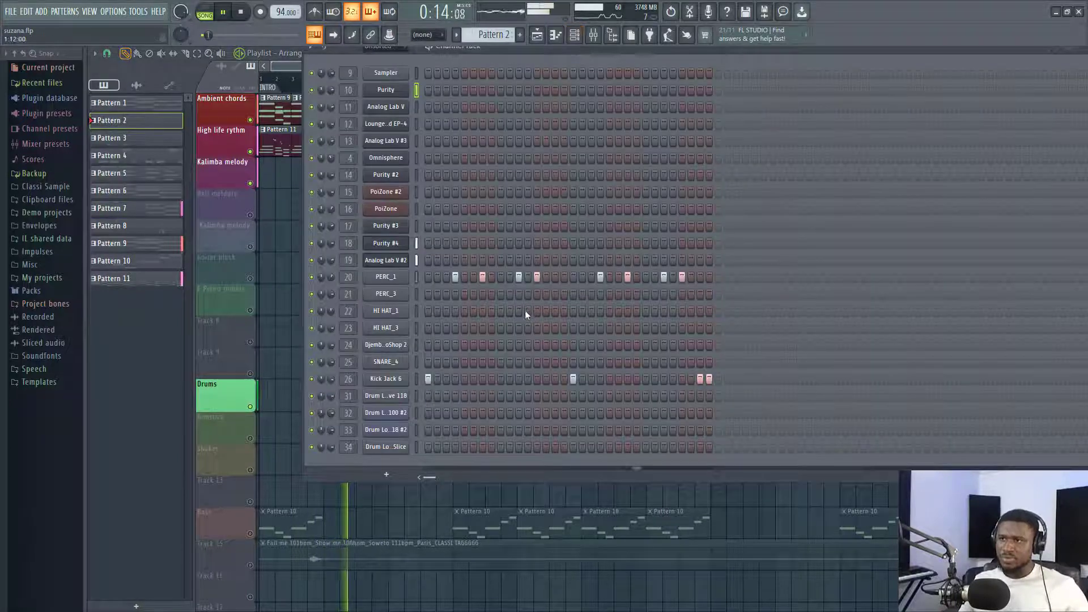
left_click_drag(597, 48, 549, 91)
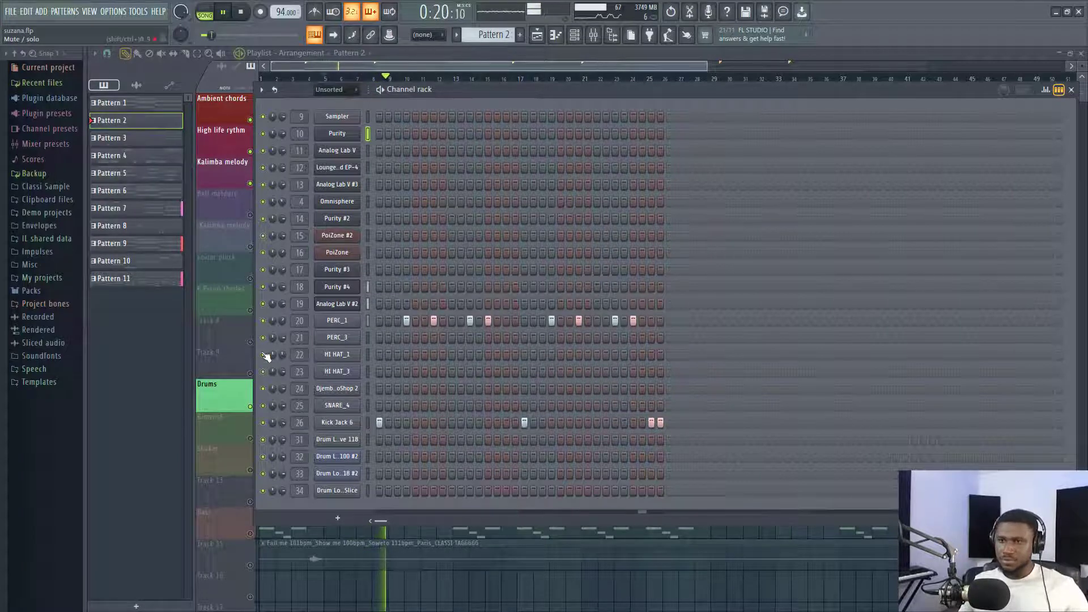
key("space")
key("F6")
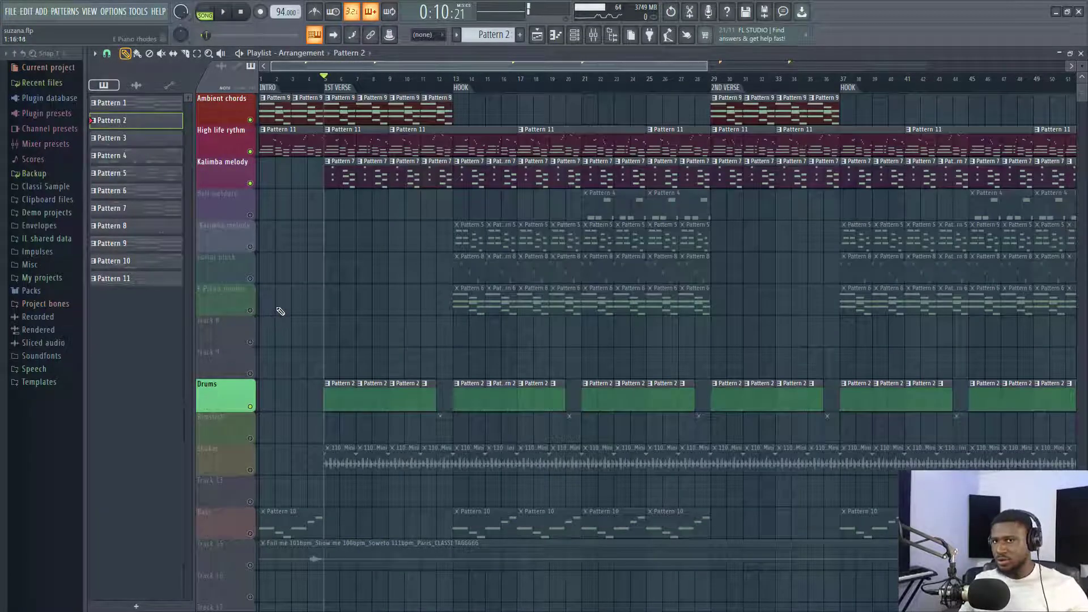
- Place the playhead at the HOOK marker at bar 13 and unmute the Kalimba melody track containing Pattern 5
left_click(461, 88)
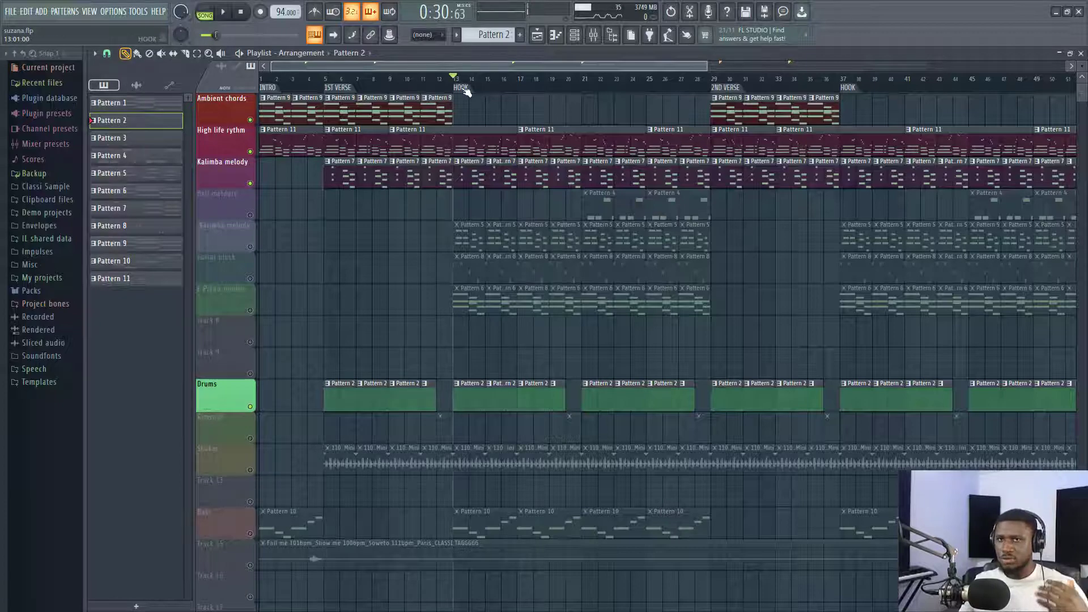
scroll(466, 92, "up", 4)
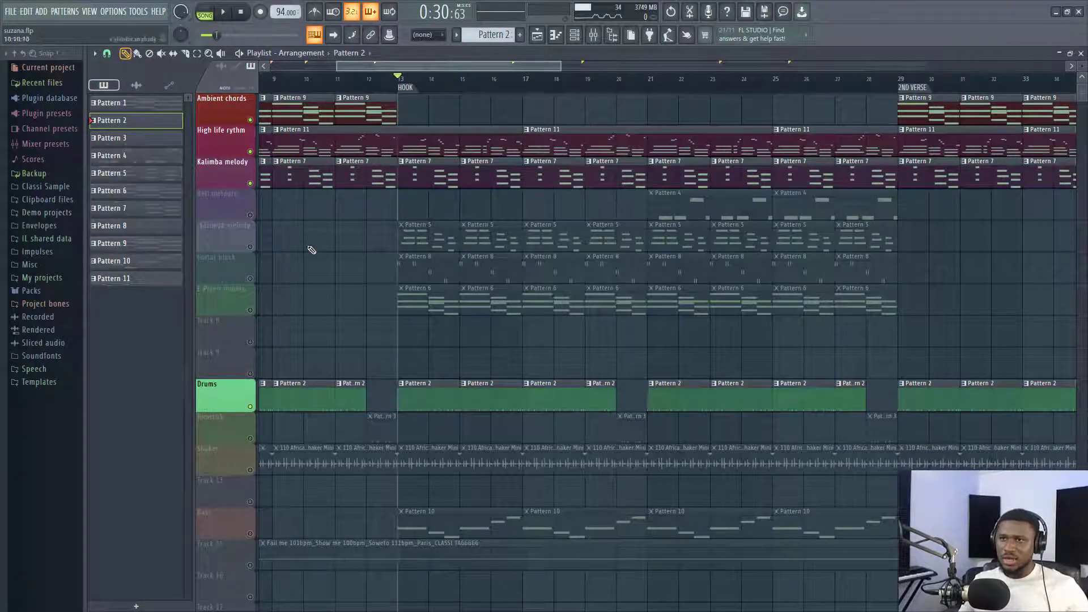
left_click(251, 247)
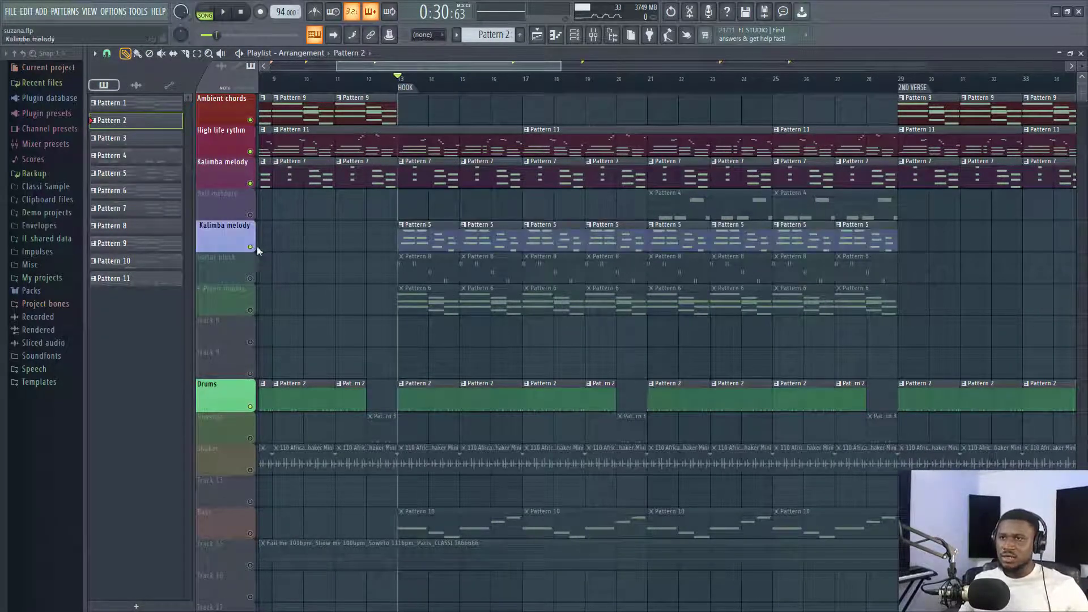
- Play the hook and open its first Pattern 5 clip in the piano roll to examine the second kalimba part
key("space")
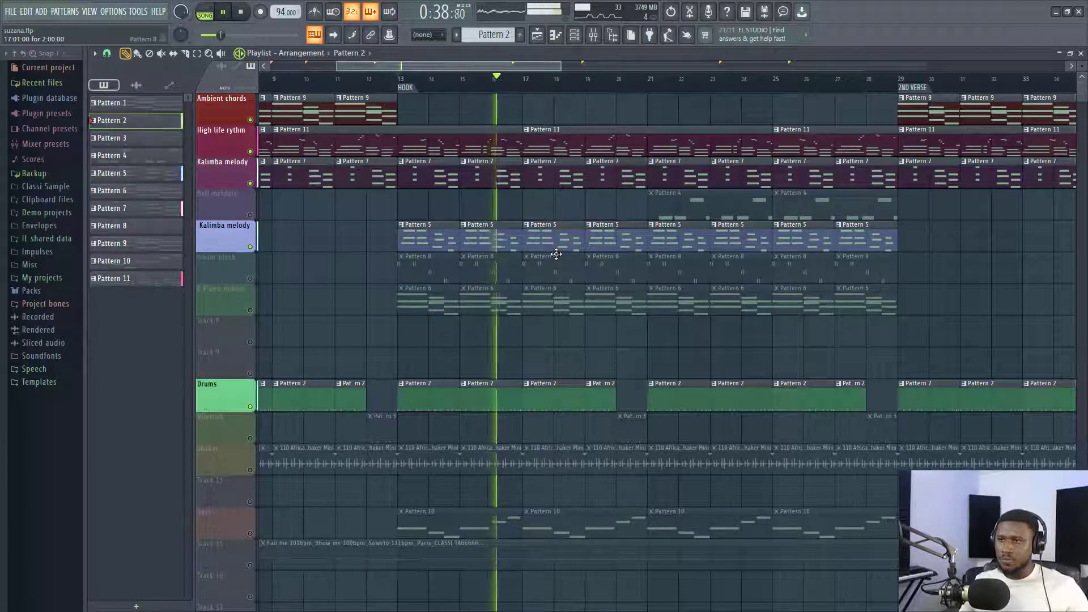
left_click(430, 244)
double_click(431, 245)
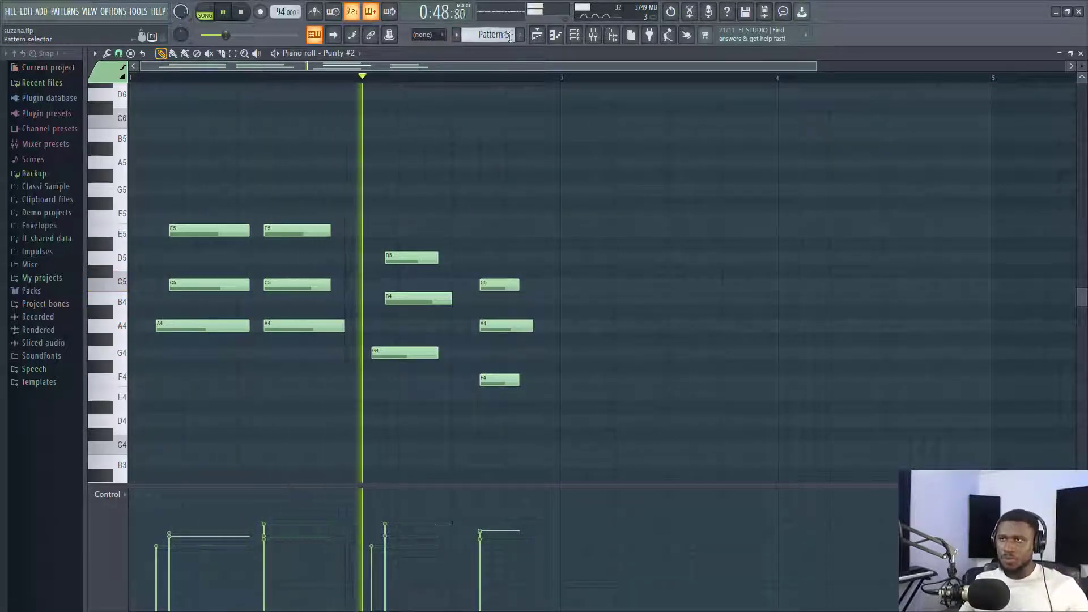
- Return to the playlist and play the hook again from bar 13 with the Guitar pluck track unmuted
left_click(538, 36)
key("space")
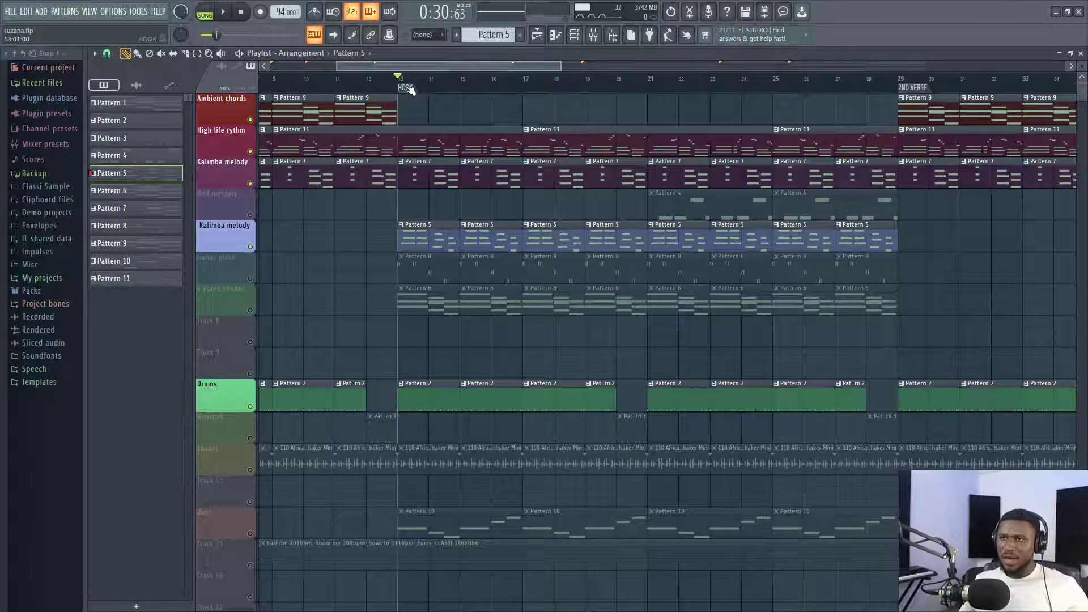
key("space")
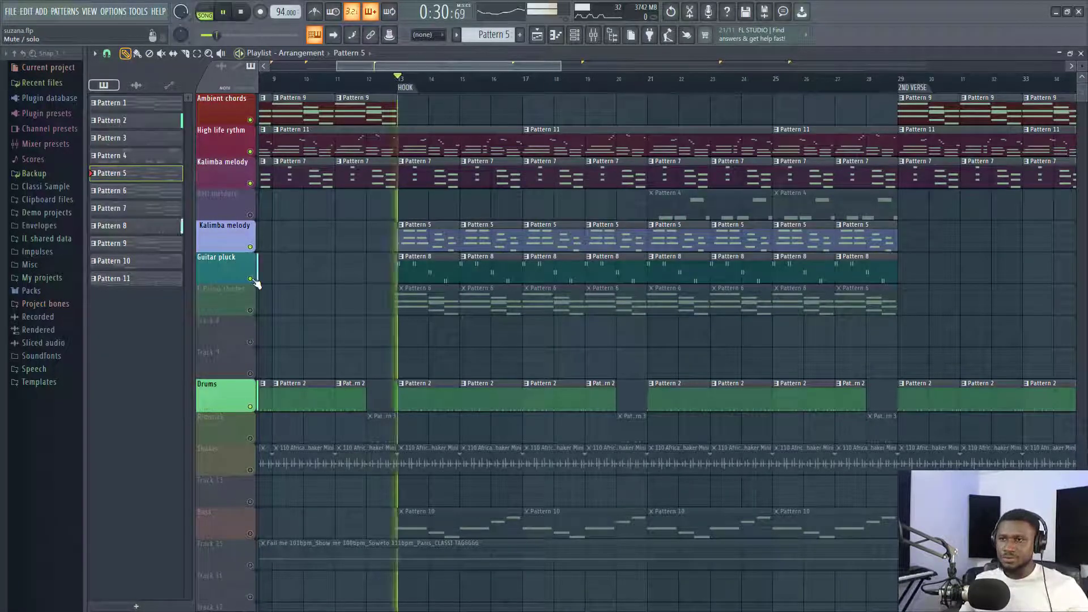
- Open the first Pattern 8 clip in the piano roll to examine the guitar pluck notes, then return to the playlist and stop playback
double_click(405, 271)
scroll(258, 82, "down", 2)
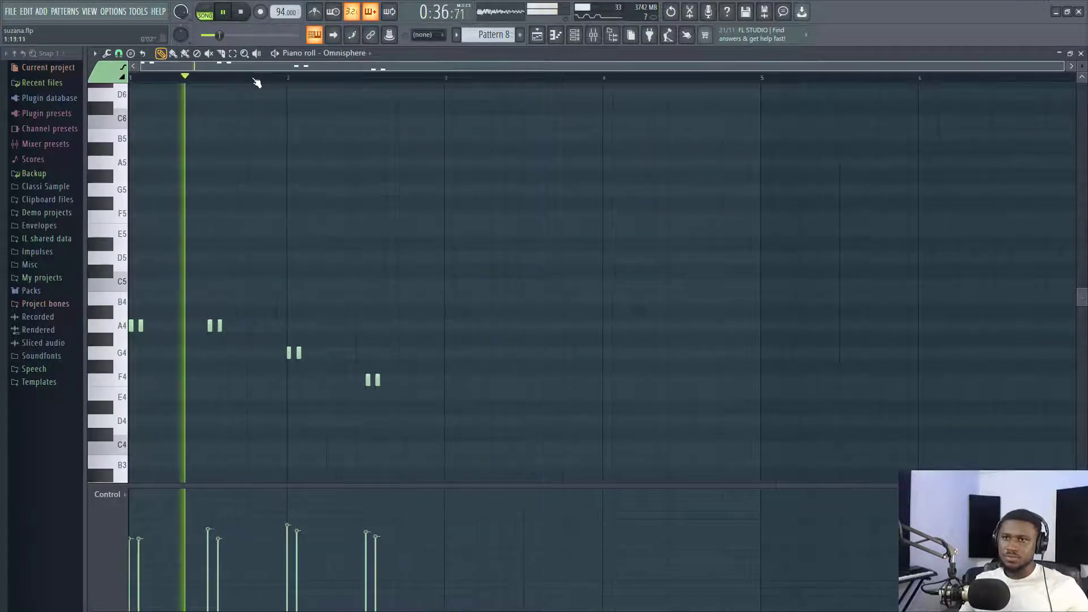
scroll(289, 159, "down", 1)
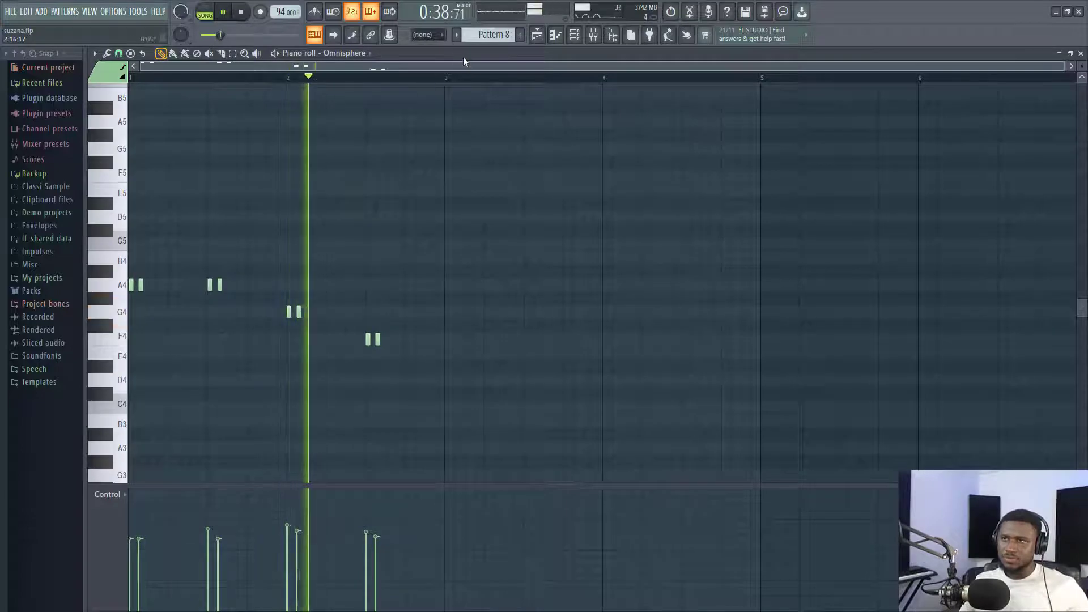
left_click(537, 37)
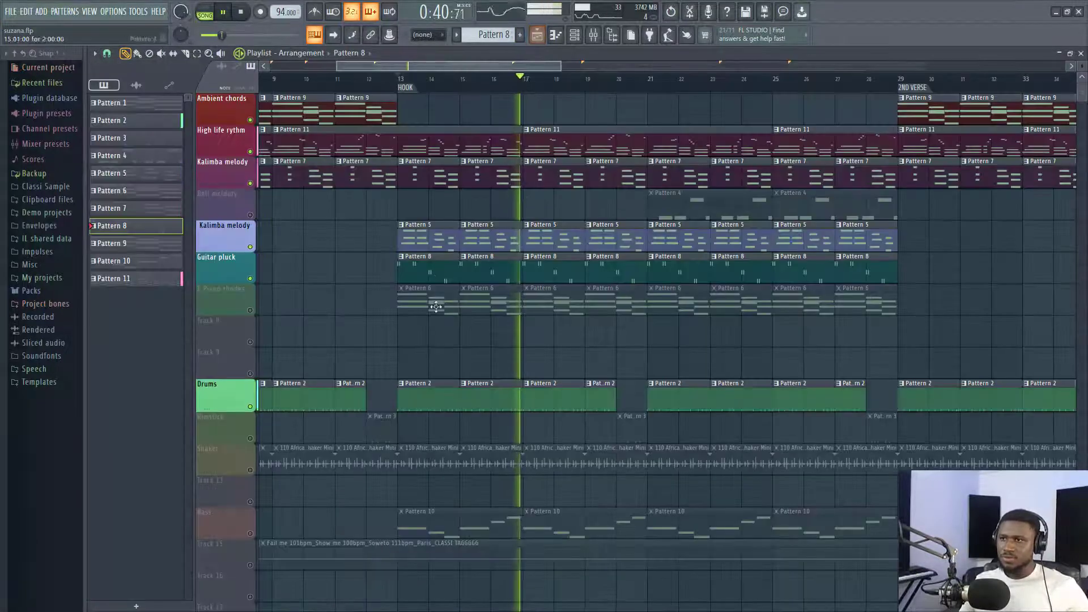
key("space")
- Unmute the E Piano rhodes track, then solo it and play the hook from bar 13
left_click(251, 311)
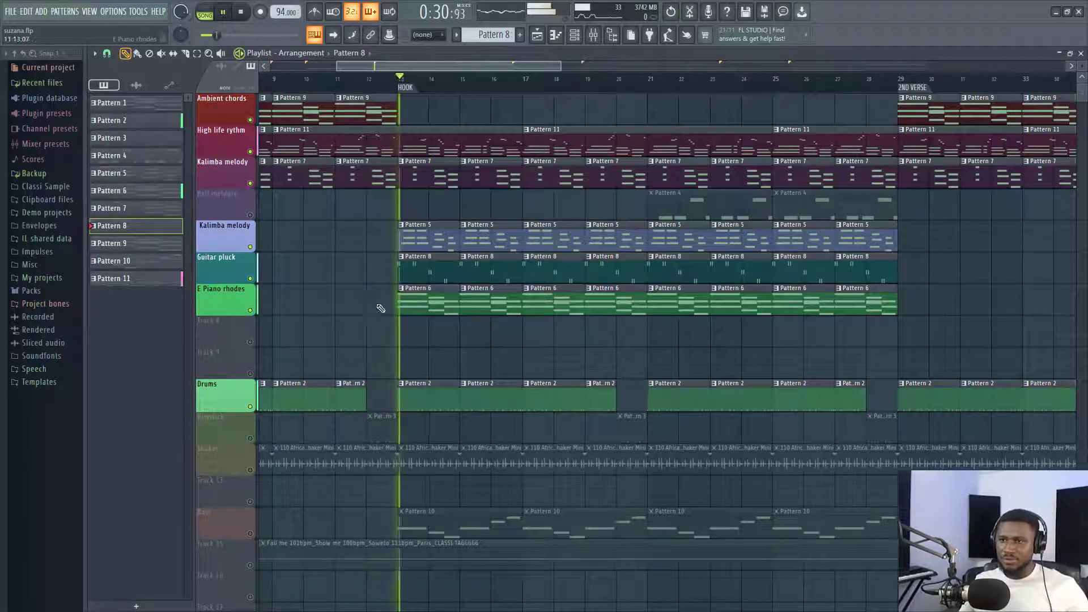
right_click(251, 311)
key("space")
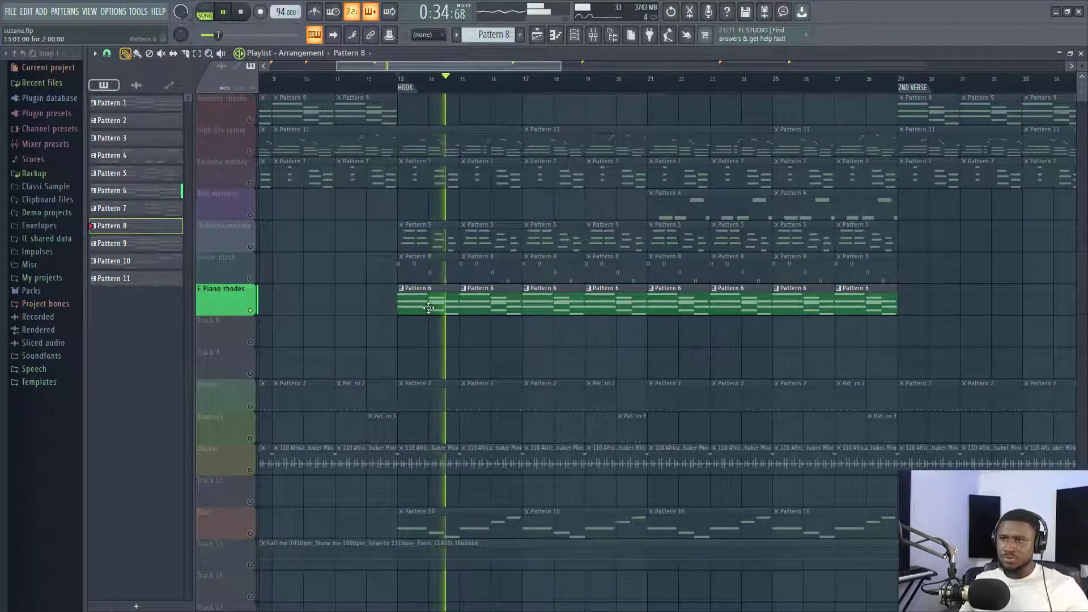
- Open the first Pattern 6 clip in the piano roll to examine the rhodes chords, then return to the playlist and stop playback
left_click(415, 288)
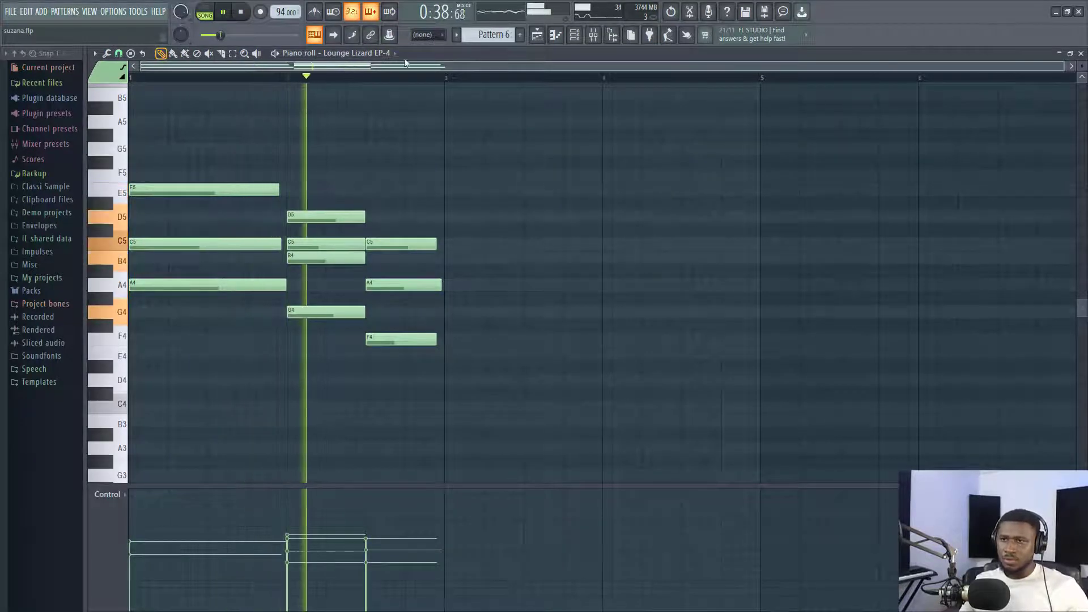
left_click(538, 35)
key("space")
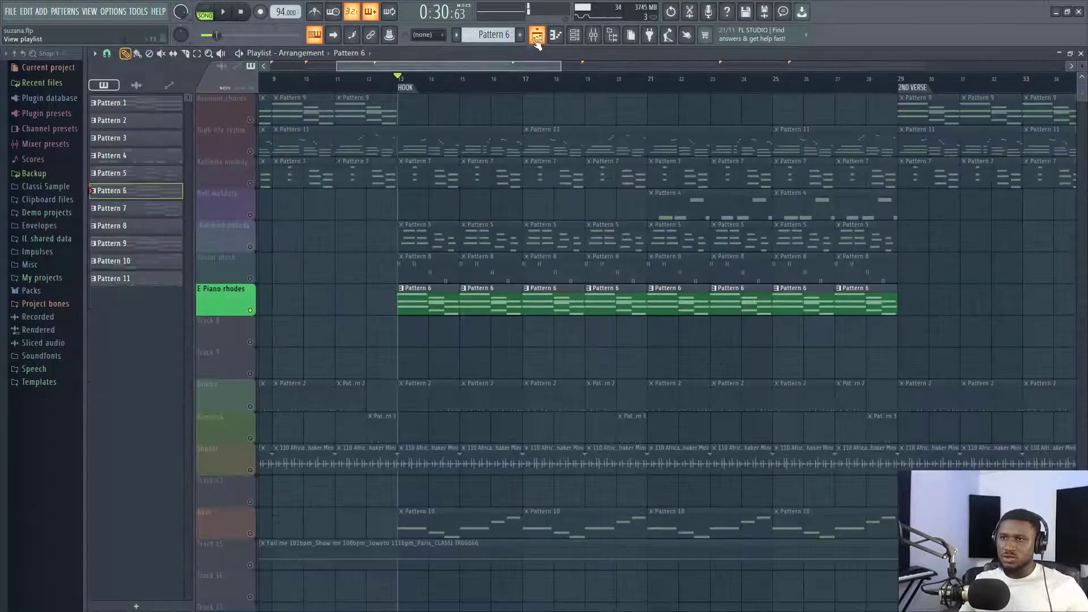
- Unmute the Guitar pluck, both Kalimba melody, High life rythm and Ambient chords tracks
left_click(248, 278)
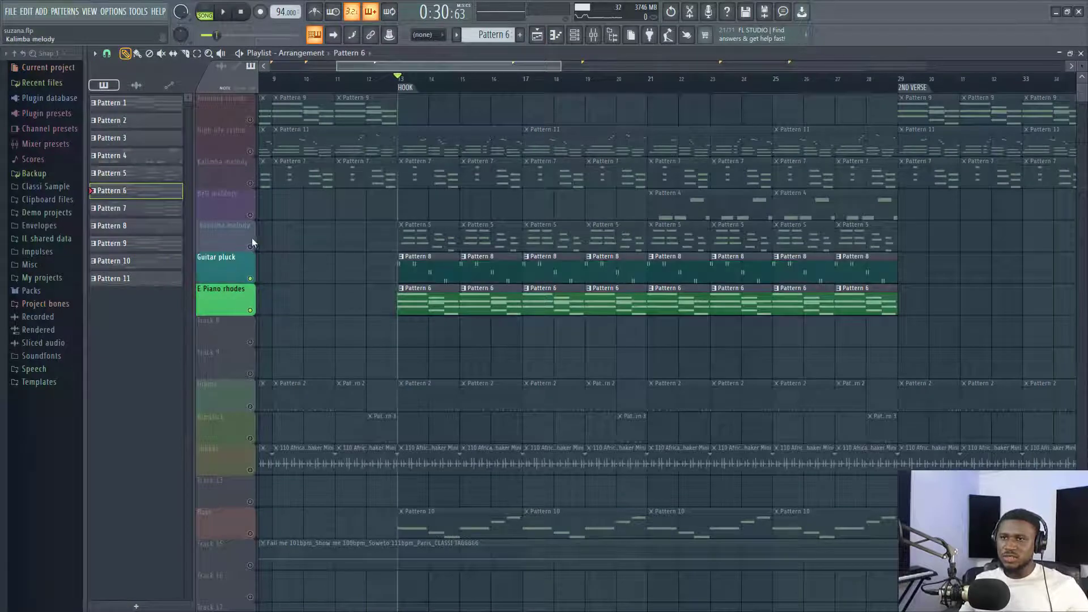
left_click(250, 247)
left_click(250, 183)
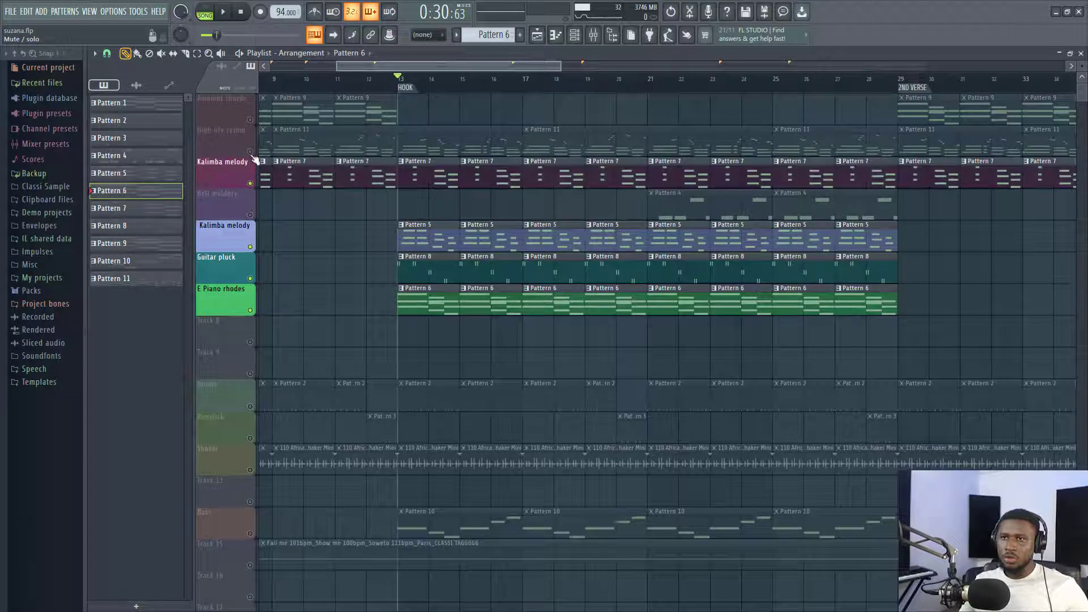
left_click(249, 151)
left_click(249, 120)
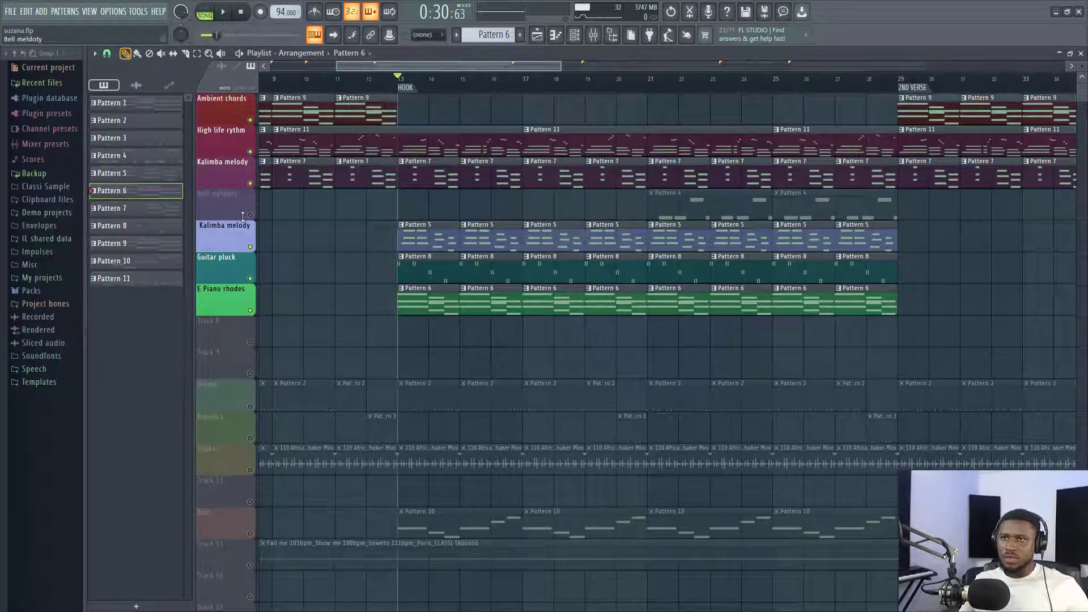
- Play the hook while unmuting the Drums and Rimstick tracks, then stop playback
key("space")
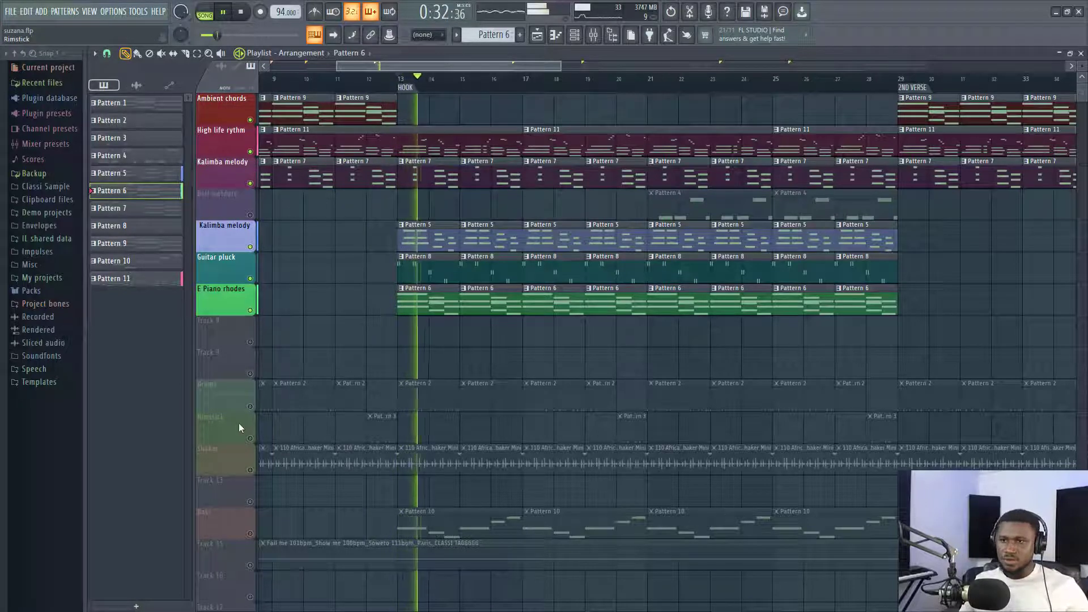
left_click(249, 406)
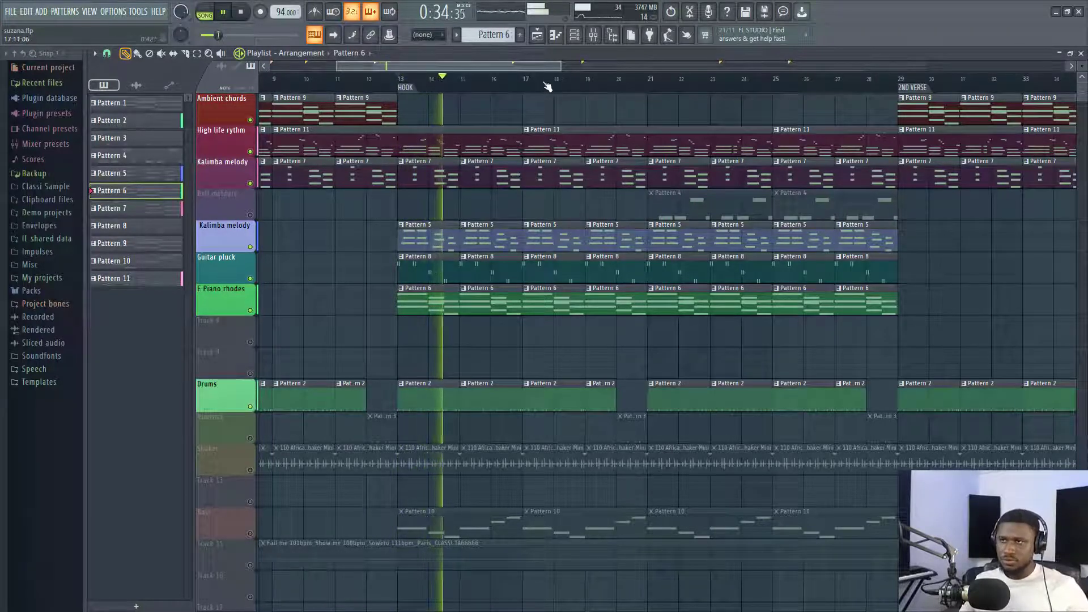
scroll(547, 85, "down", 4)
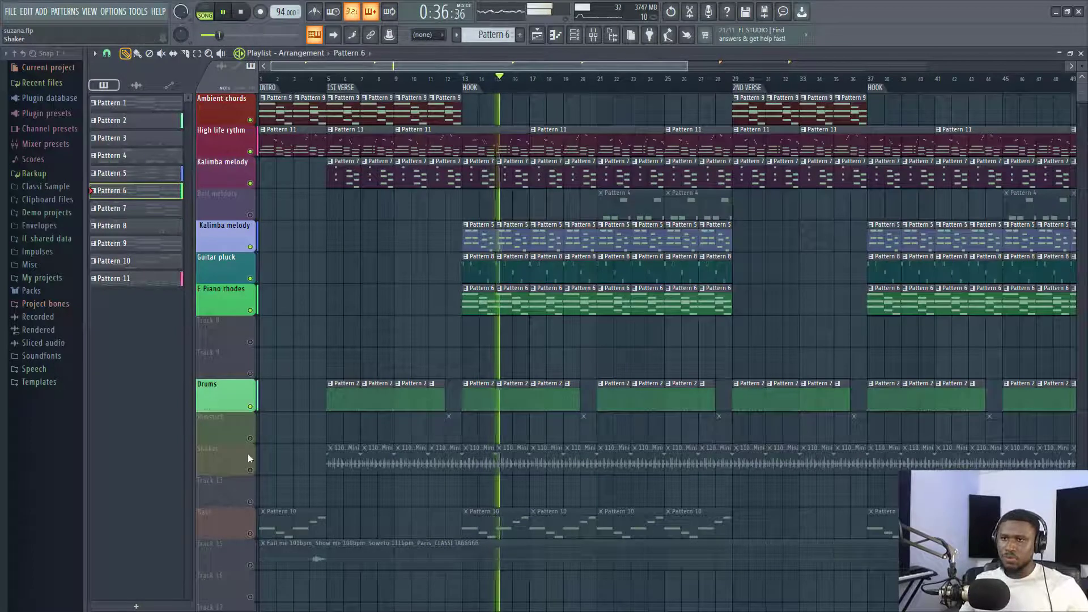
left_click(250, 438)
key("space")
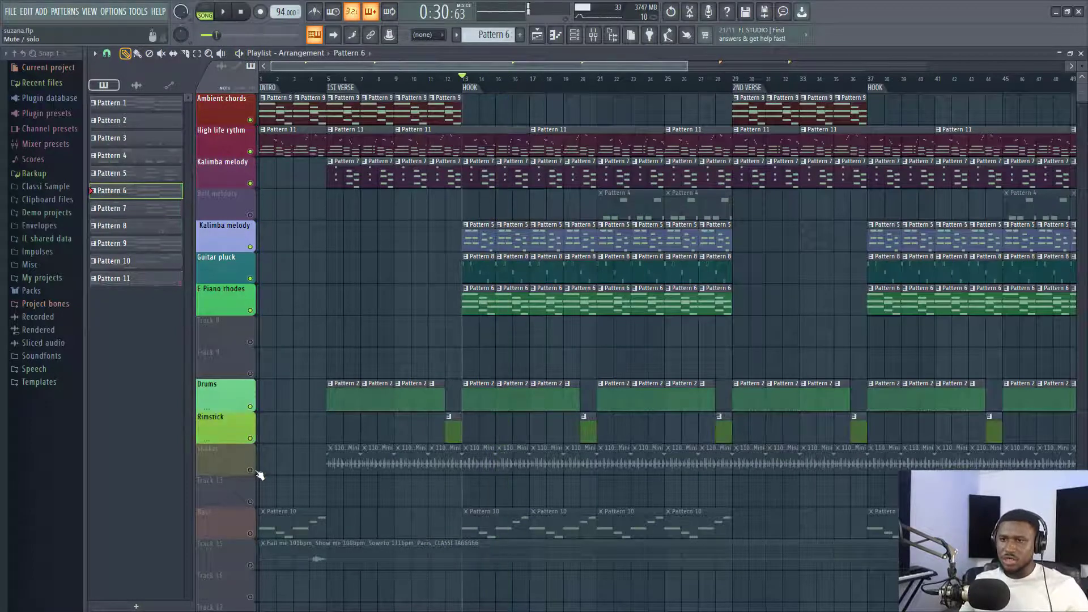
- Unmute the Shaker track and play the hook from bar 13 to hear it in the mix
left_click(250, 470)
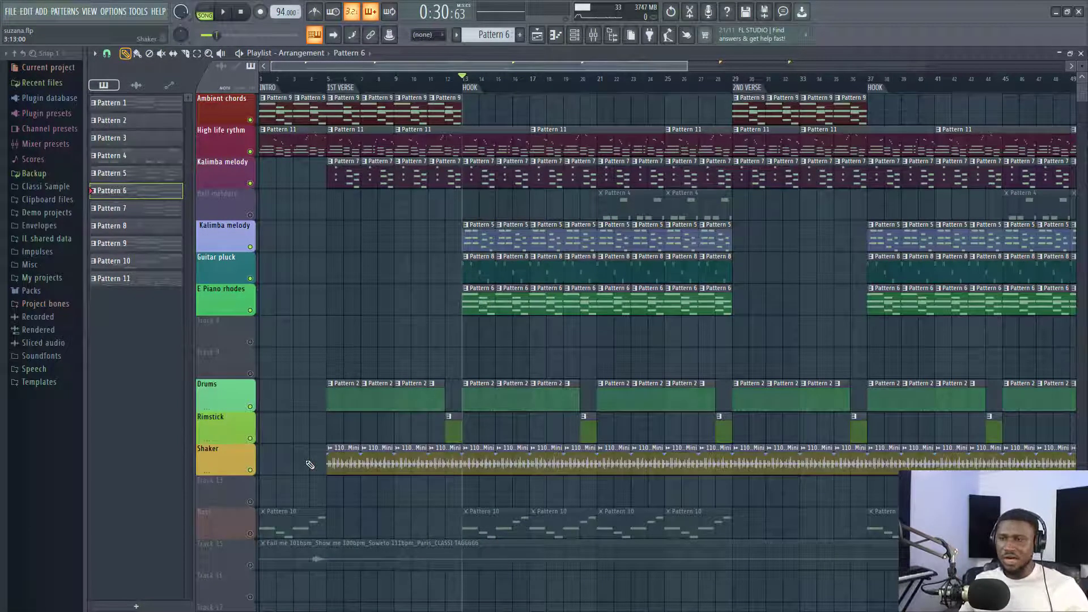
key("space")
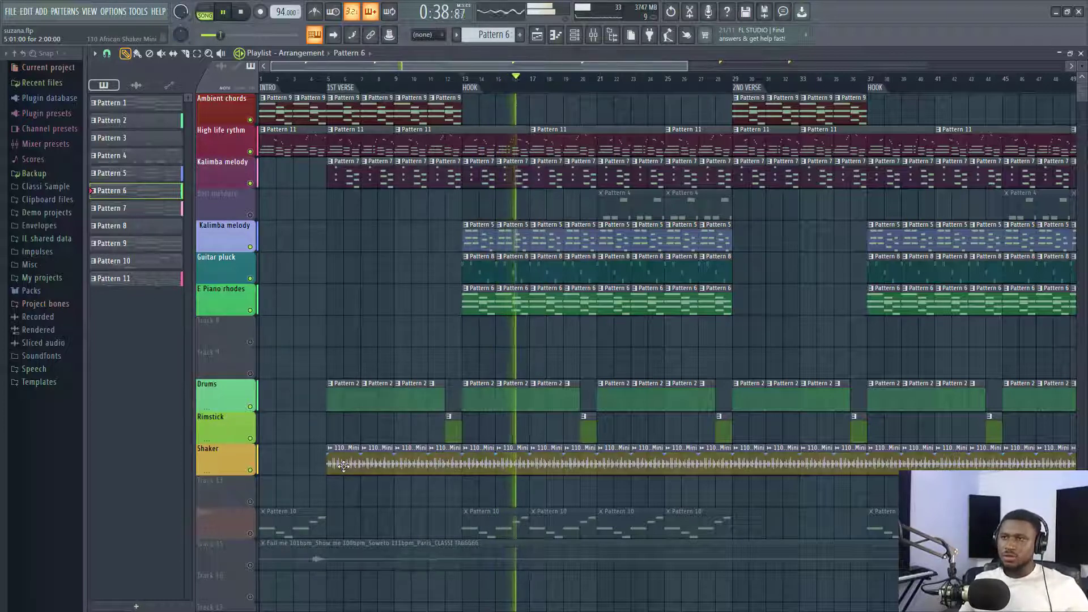
key("space")
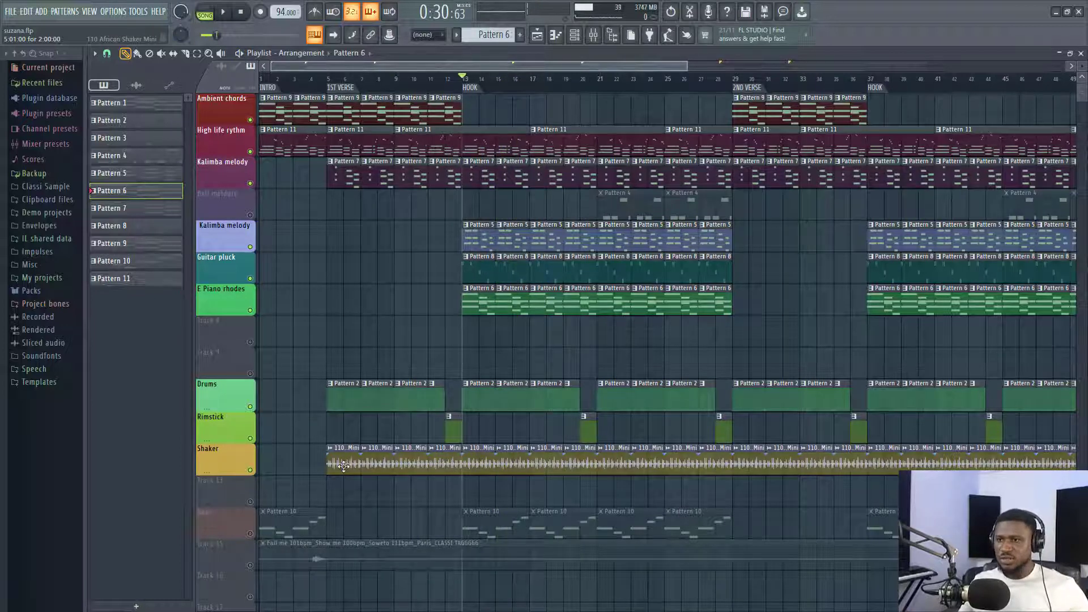
- Inspect the 110 African Shaker Mini clip's sample settings, close them and listen to the hook again
double_click(486, 463)
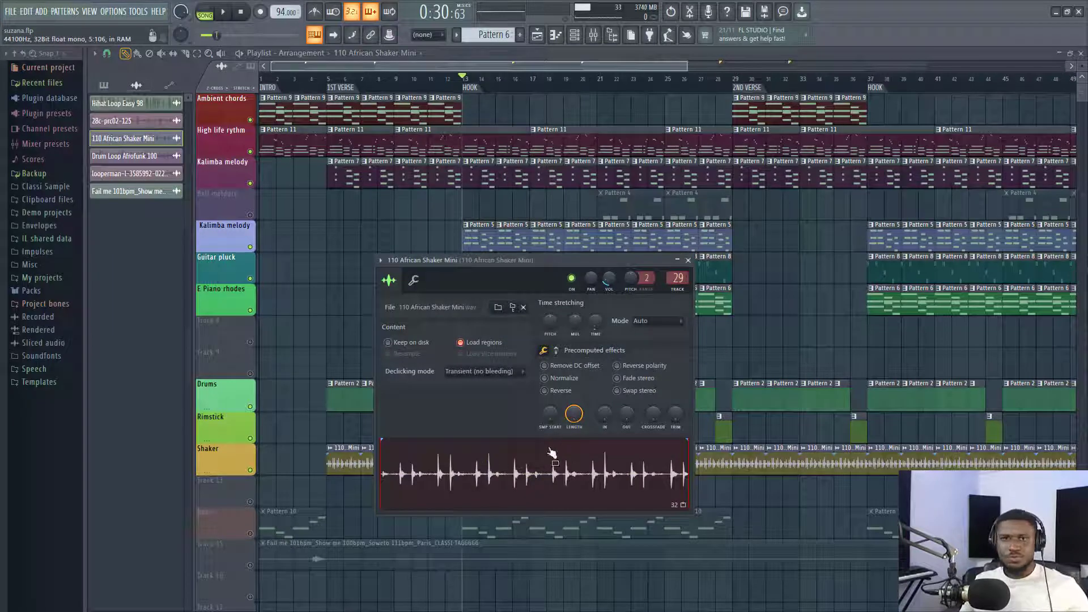
key("Escape")
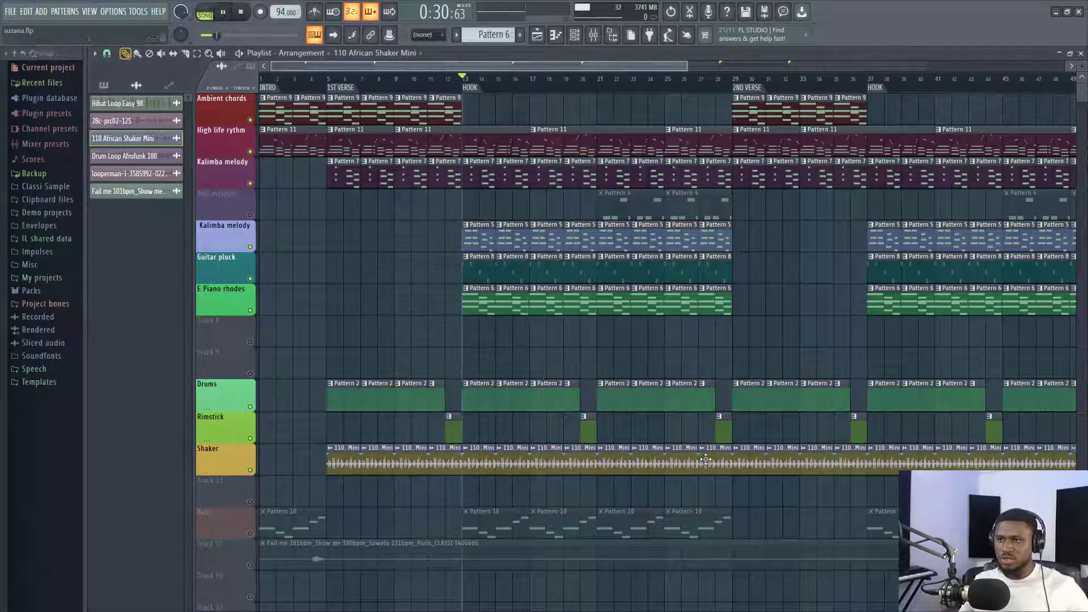
key("space")
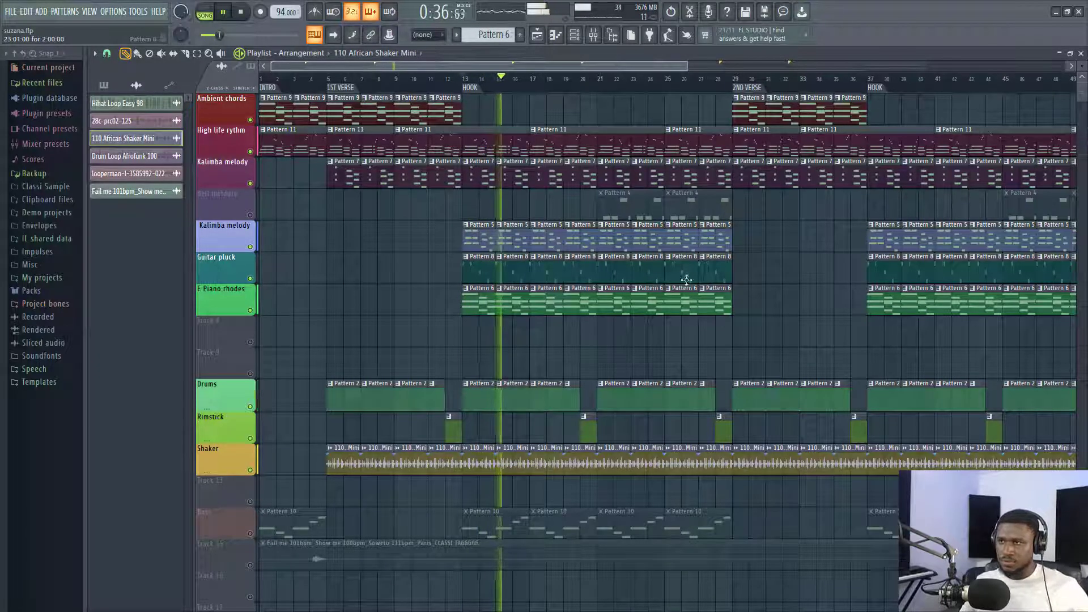
key("space")
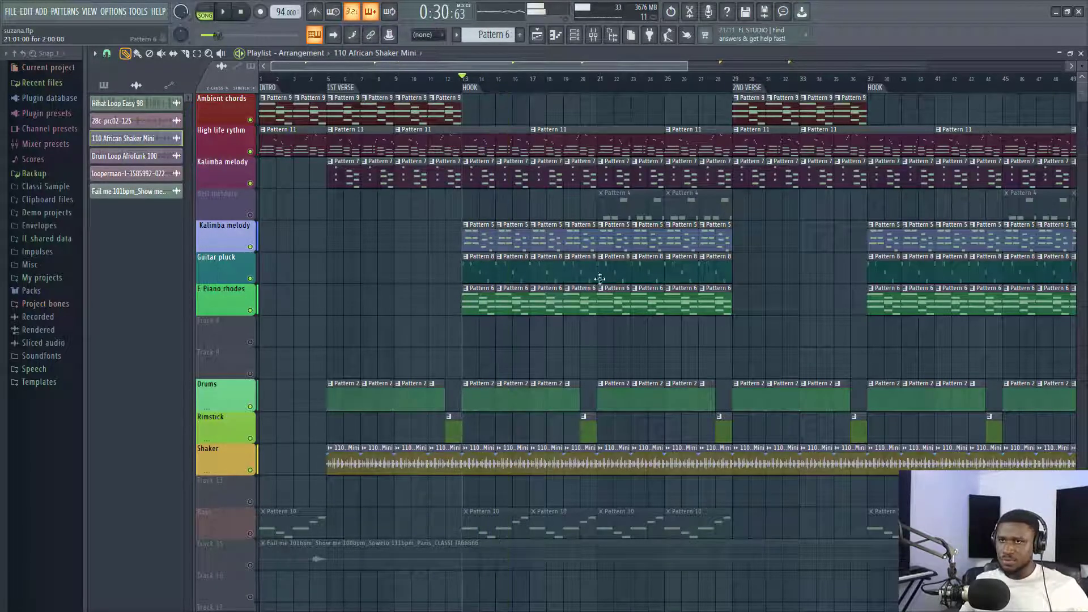
- Unmute the Bell meldoty track and play from bar 21, where its first Pattern 4 clip starts
left_click(250, 216)
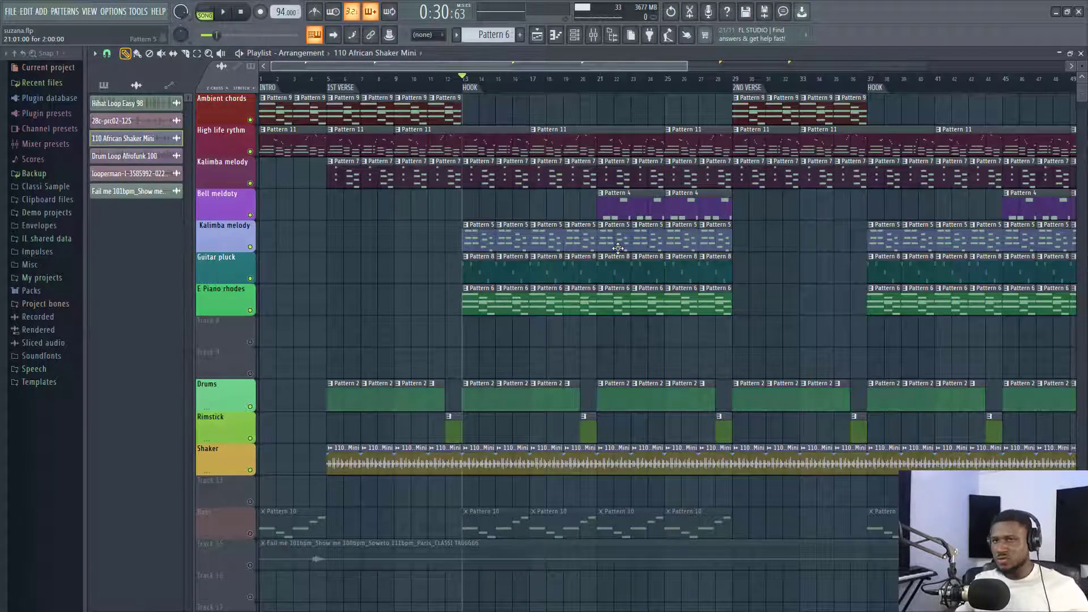
scroll(553, 85, "down", 2)
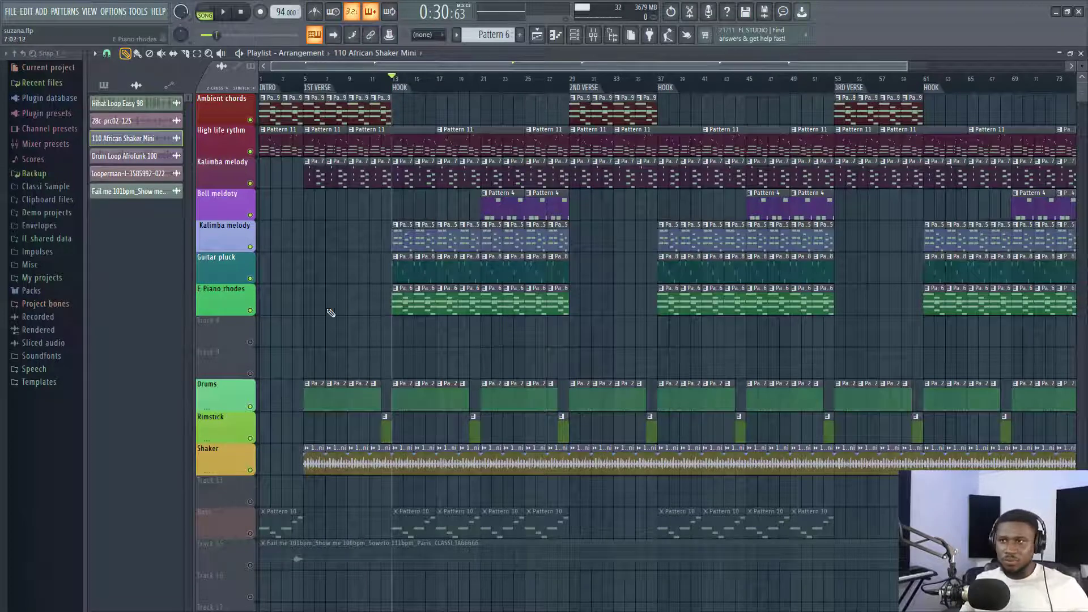
left_click(482, 80)
key("space")
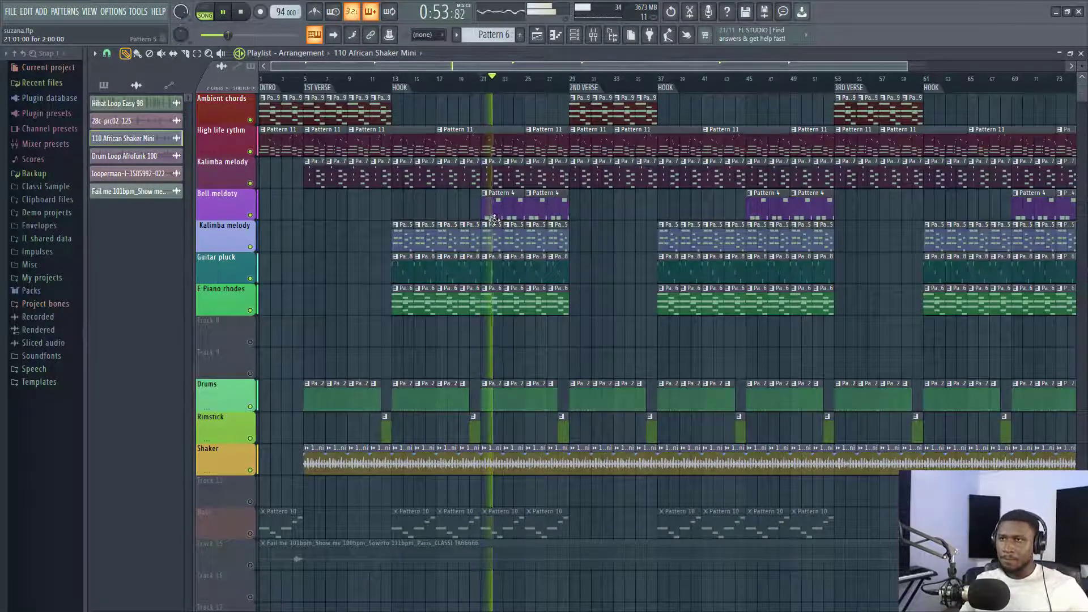
- Examine the first Pattern 4 clip's bell notes in the piano roll, audition D5, and return to the playlist
double_click(495, 219)
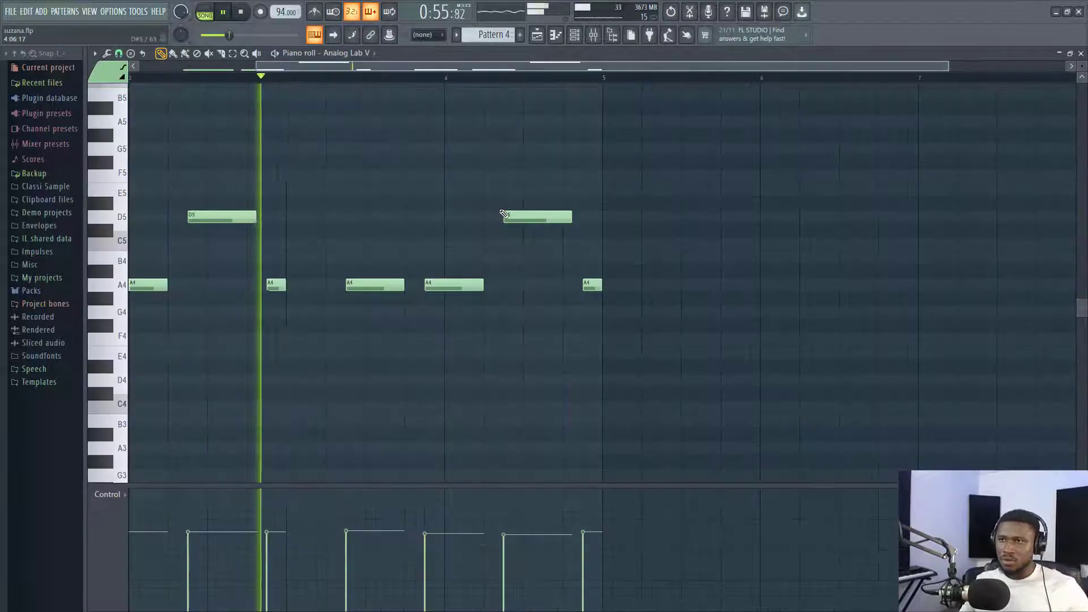
scroll(352, 340, "up", 3)
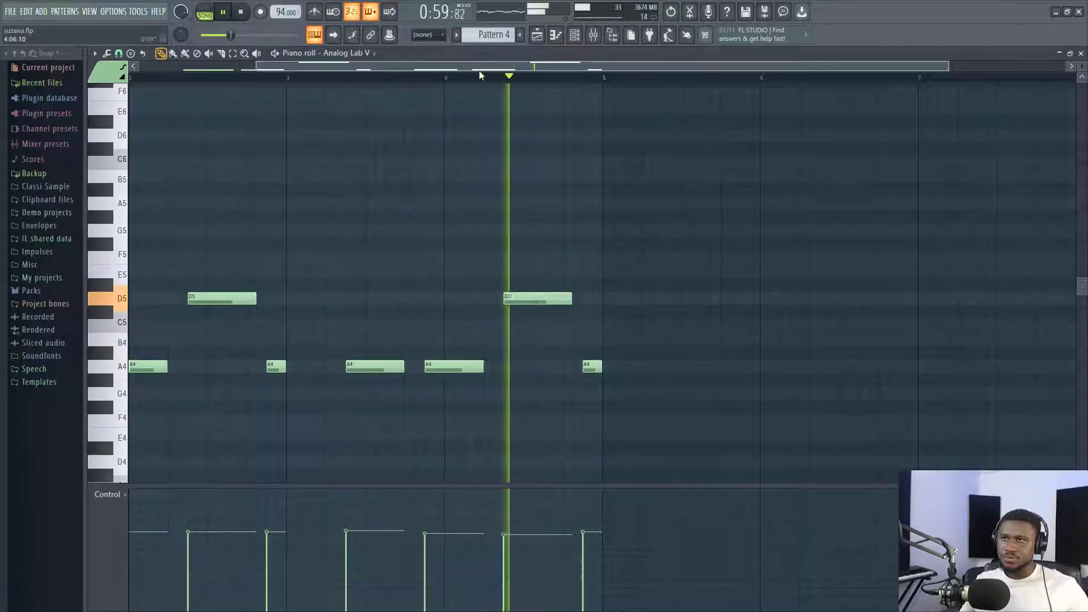
scroll(479, 74, "left", 2)
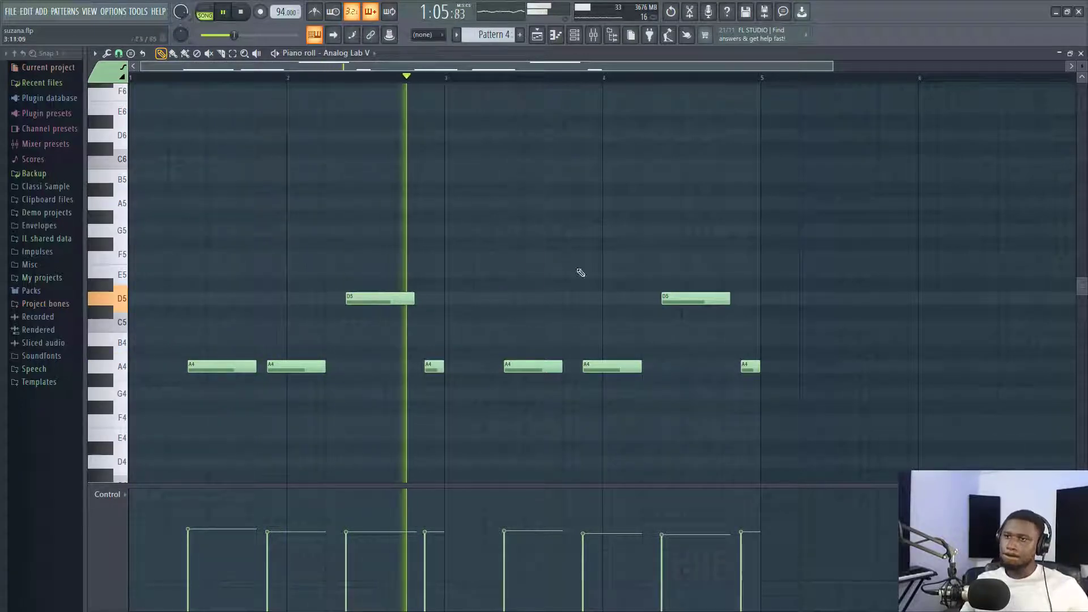
key("space")
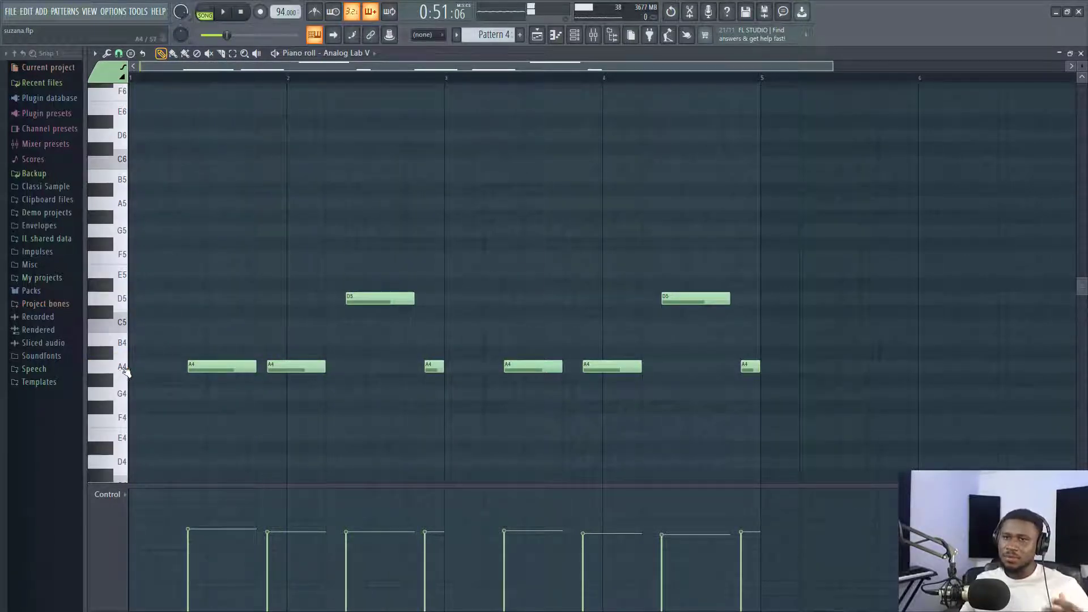
left_click(111, 299)
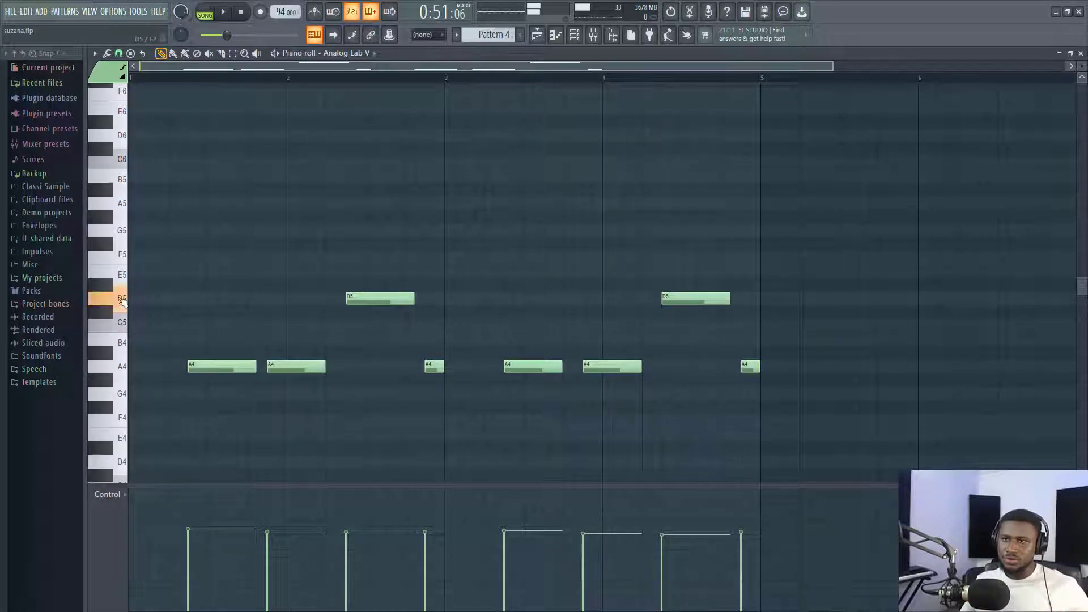
left_click(549, 36)
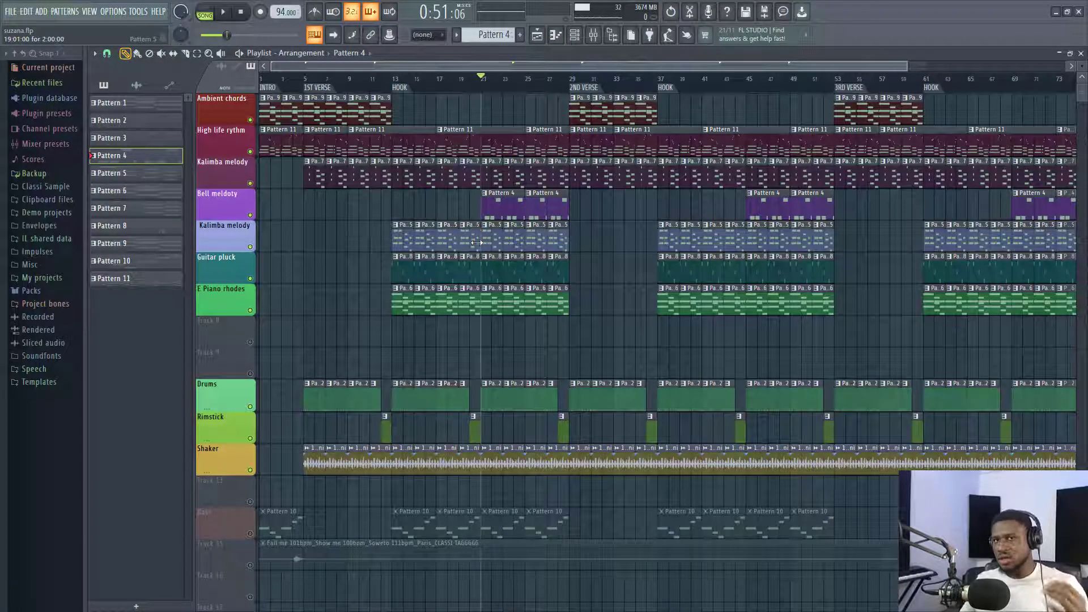
- Place the playhead at the first HOOK marker, unmute the Bass track containing Pattern 10, and play the hook
scroll(506, 331, "down", 1)
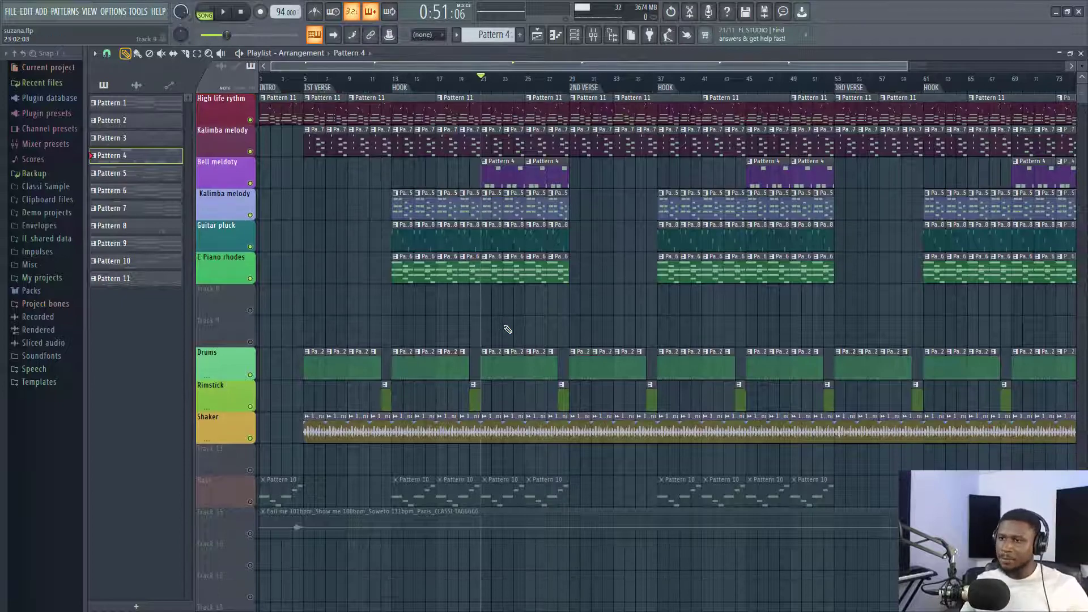
scroll(453, 227, "up", 1)
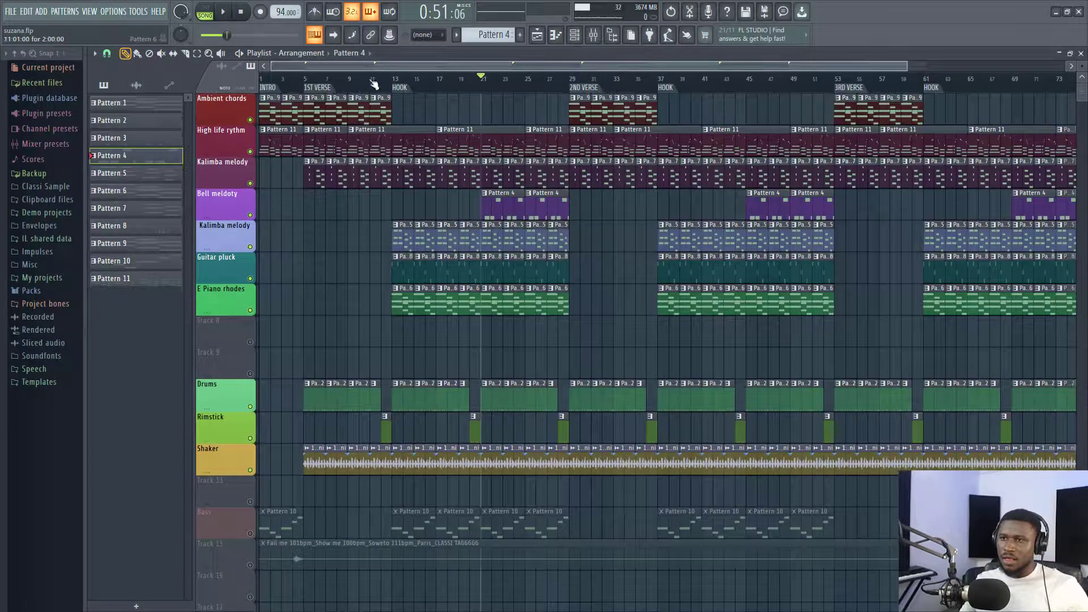
left_click(406, 88)
scroll(406, 82, "down", 2)
scroll(247, 397, "down", 3)
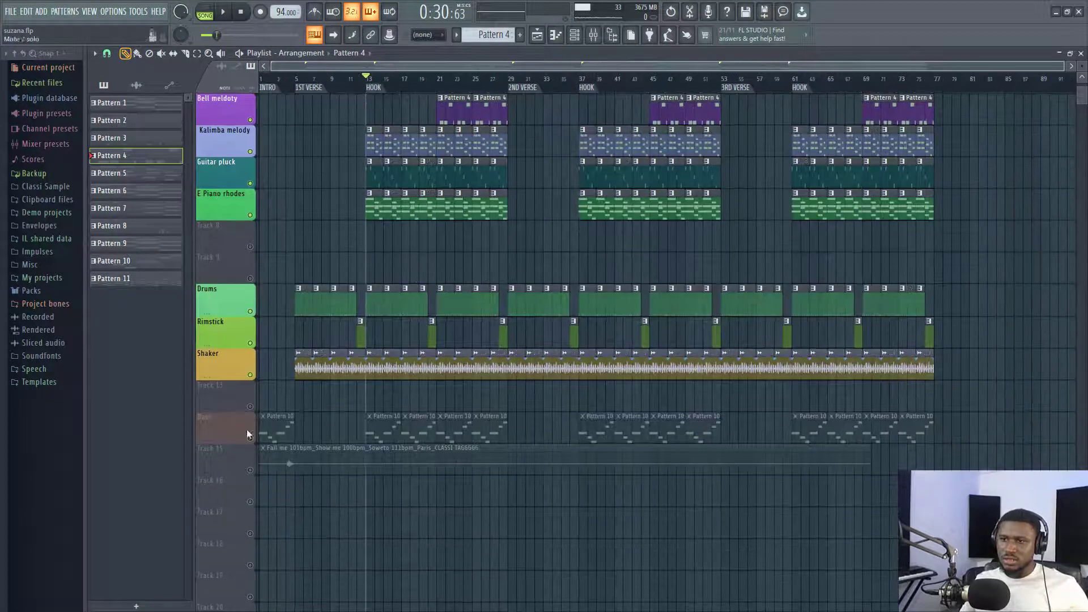
left_click(250, 438)
key("space")
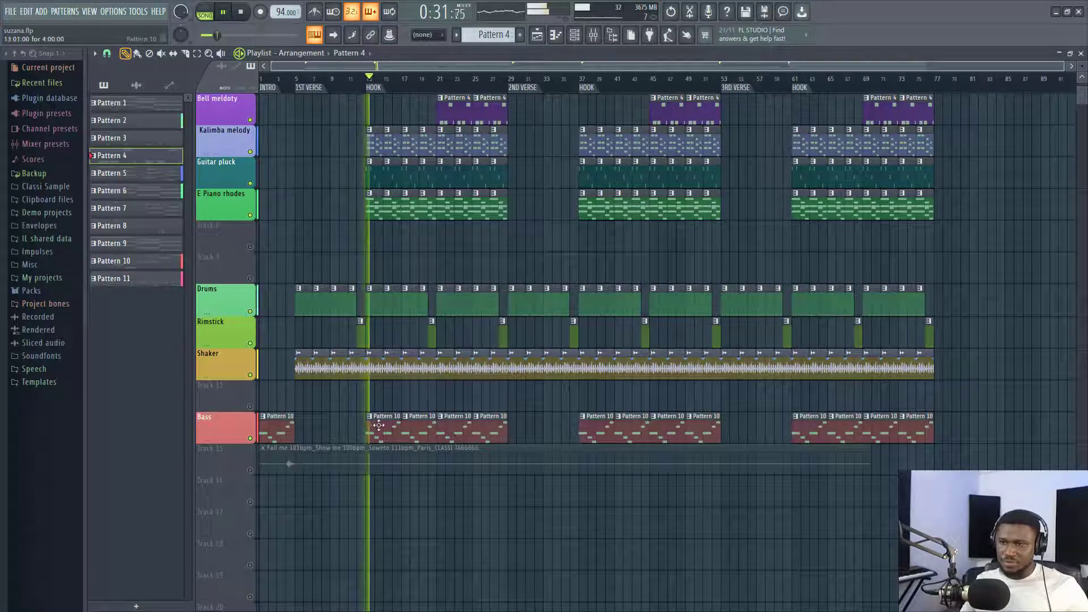
scroll(383, 391, "down", 2)
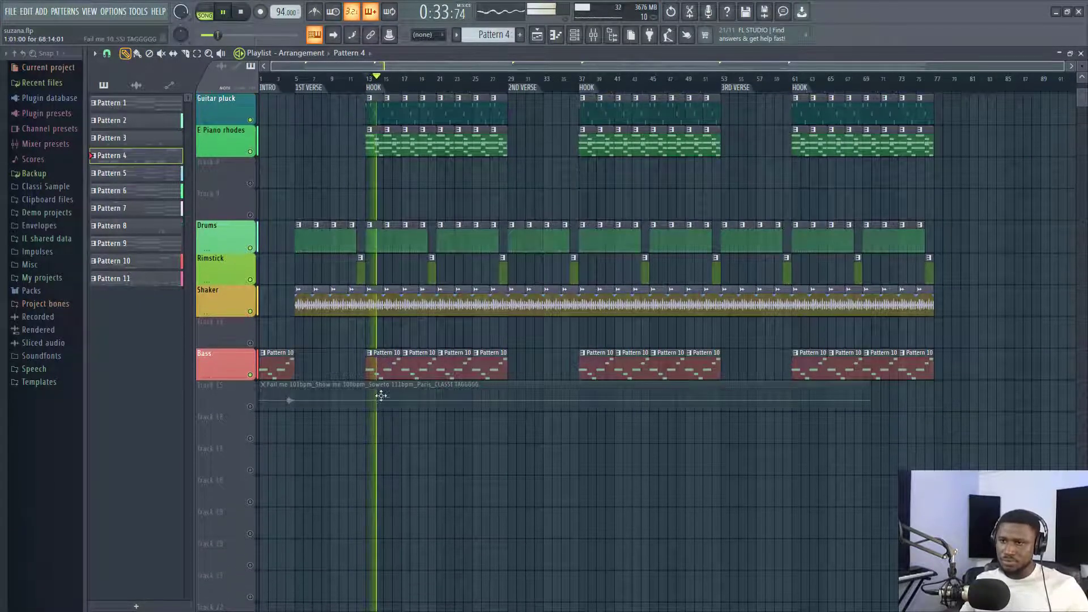
- Examine the bass notes of Pattern 10 in the piano roll, play the pattern on its own, and return to the playlist
key("space")
double_click(376, 367)
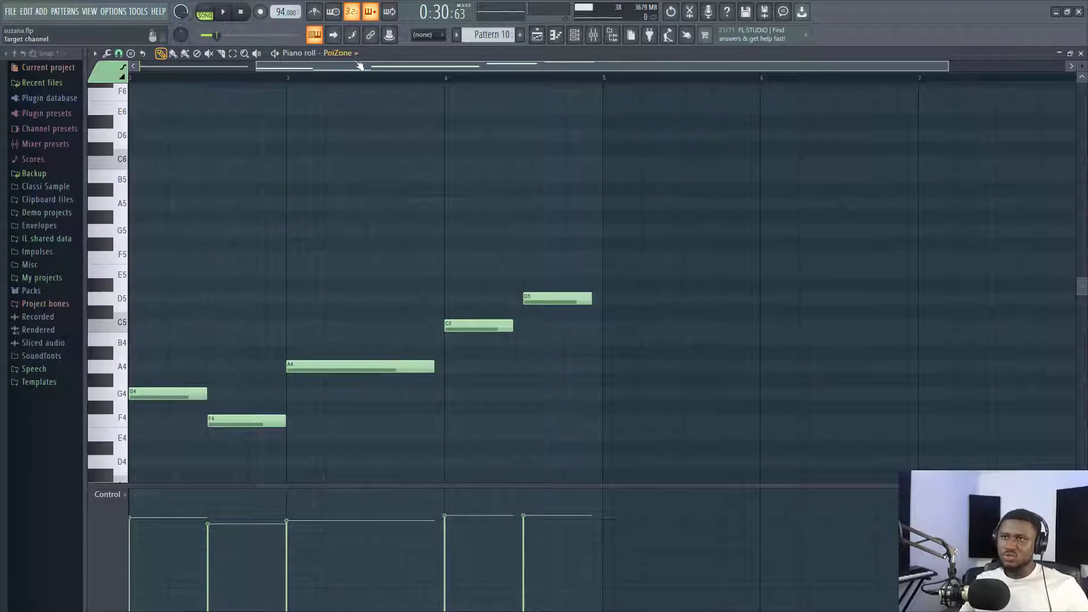
key("l")
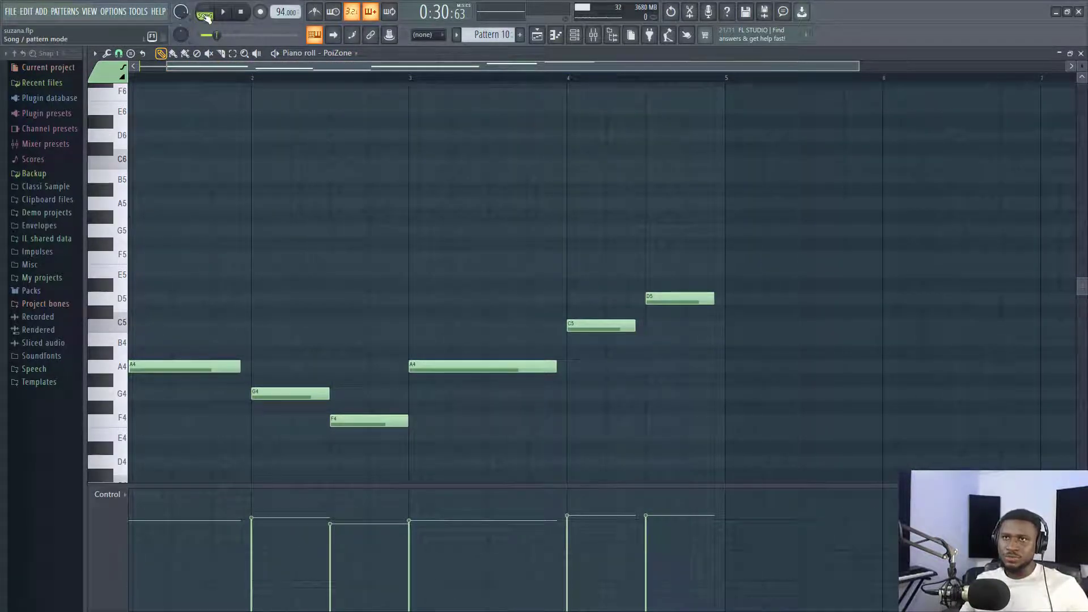
key("space")
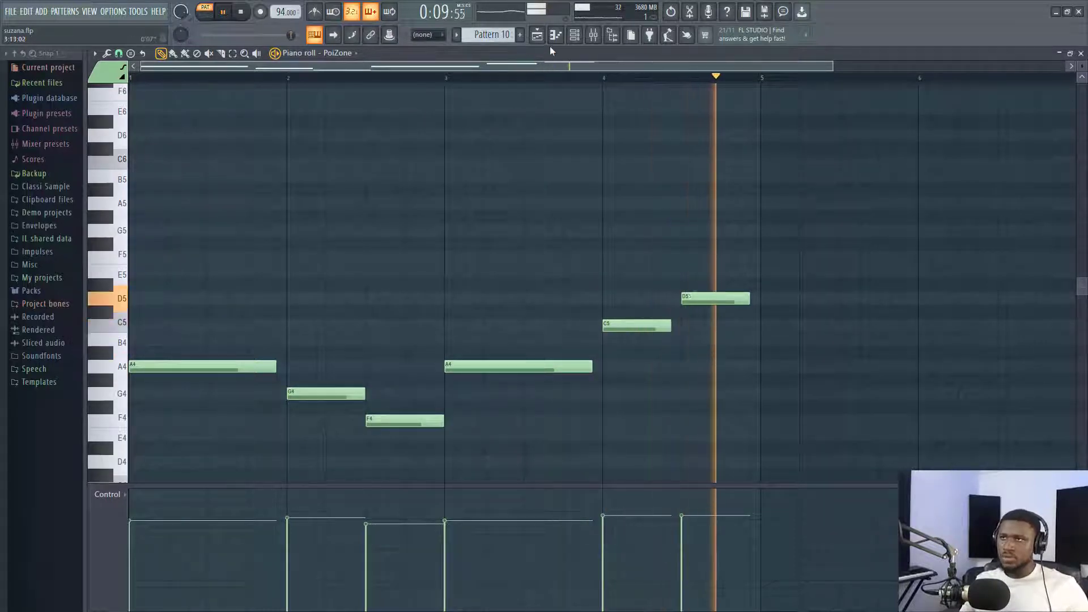
key("space")
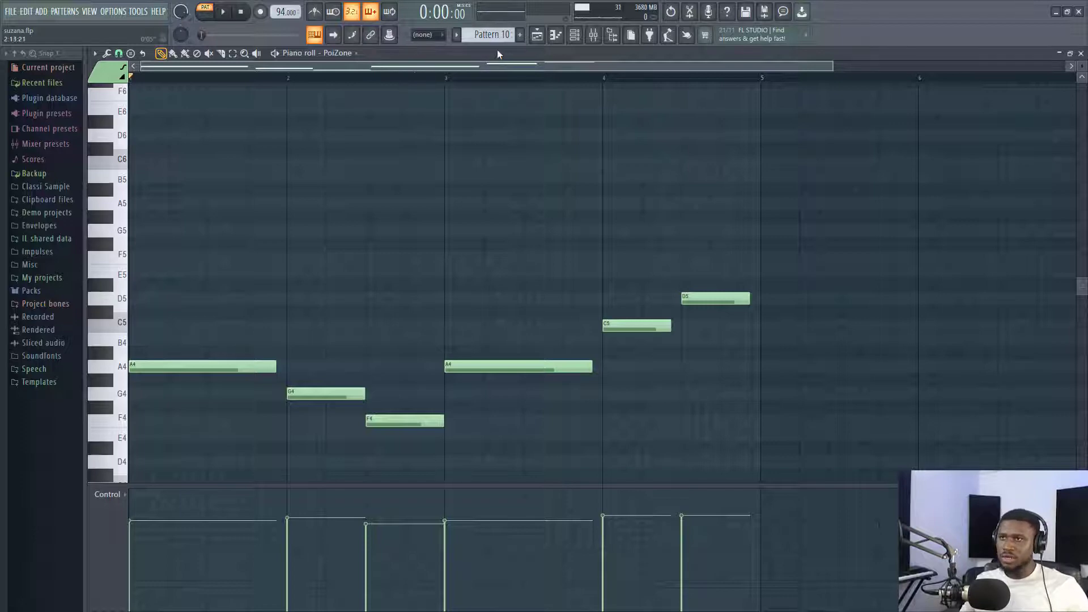
left_click(541, 43)
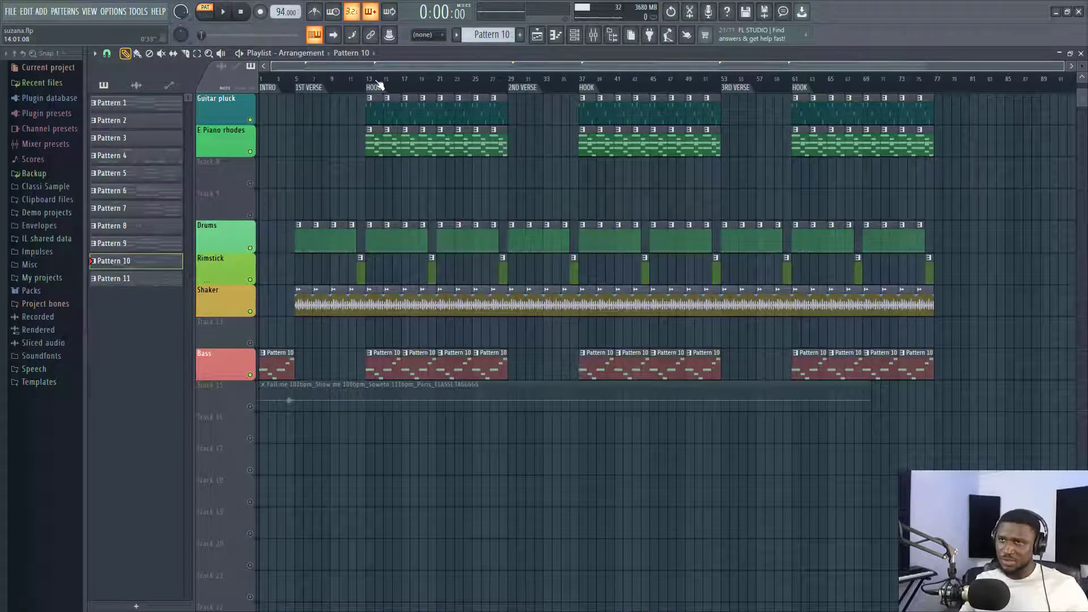
- Play the full arrangement in song mode from the first HOOK marker, and stop after listening
scroll(453, 204, "up", 5)
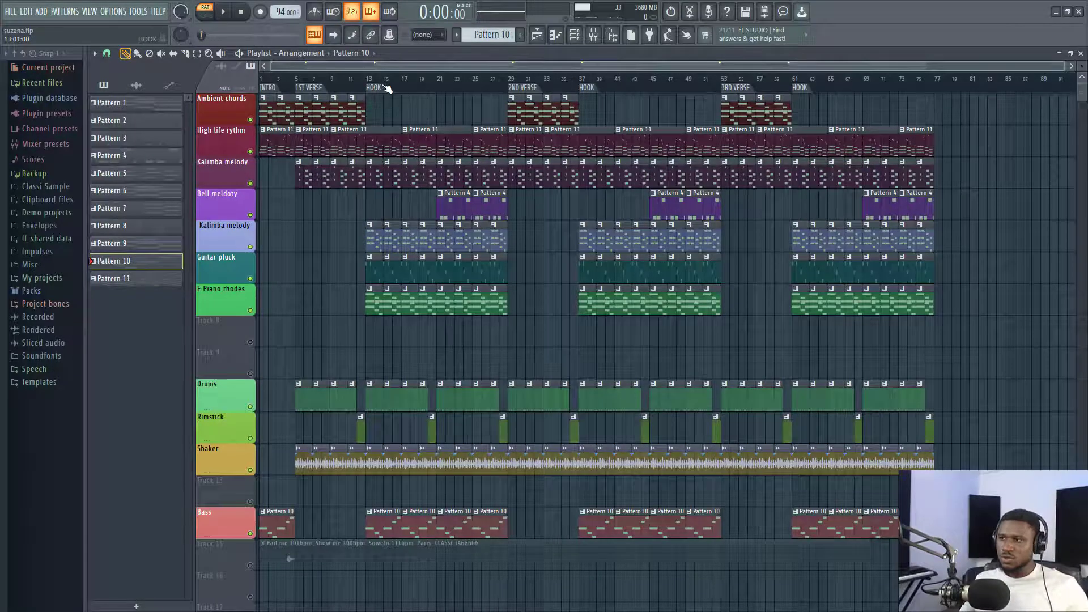
scroll(387, 89, "up", 1)
scroll(383, 88, "down", 1)
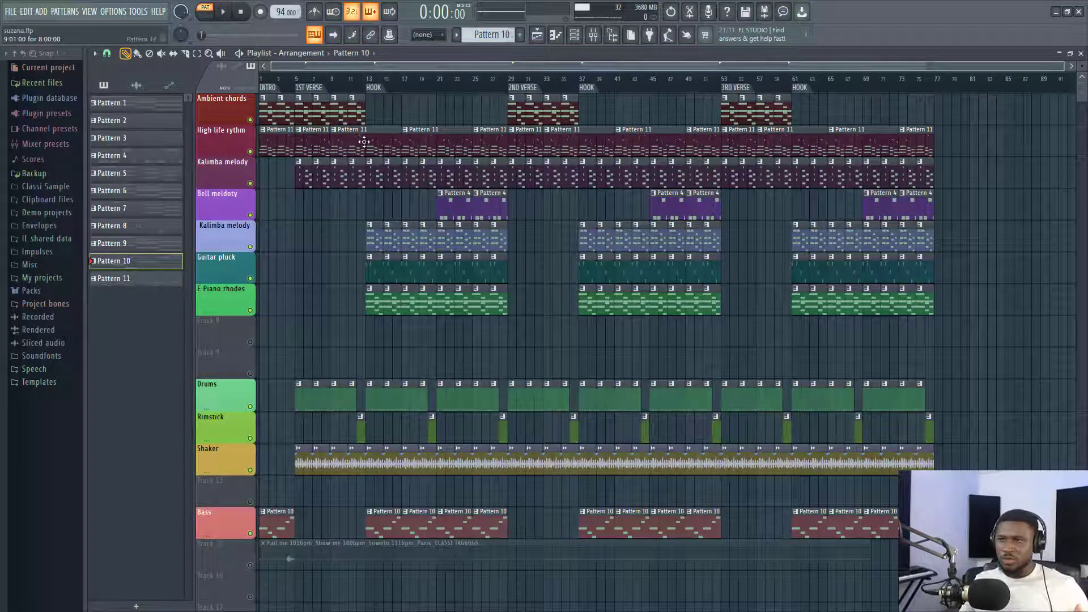
left_click(372, 79)
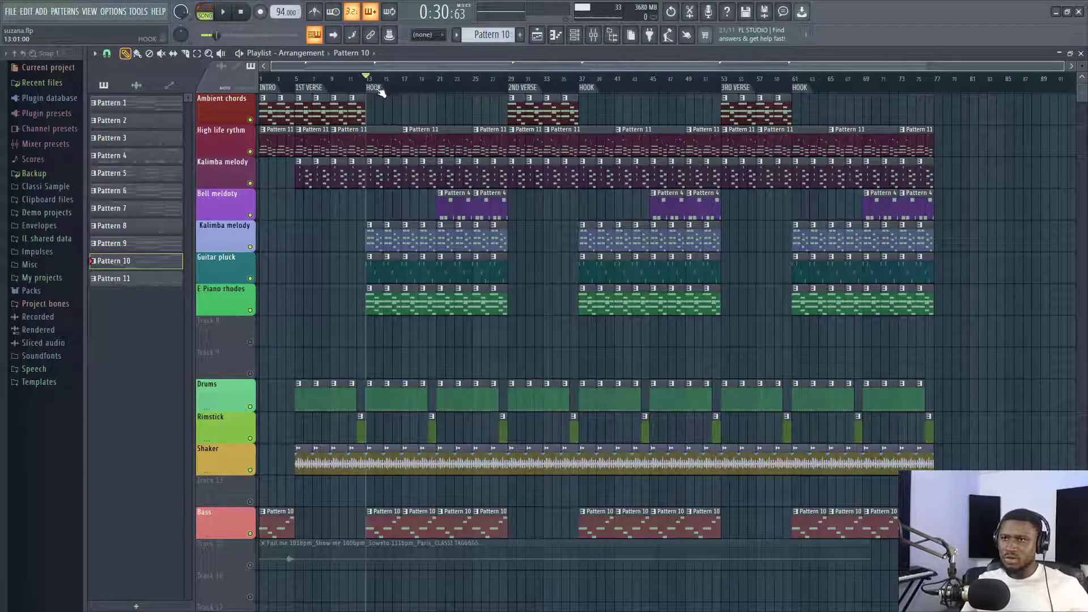
key("space")
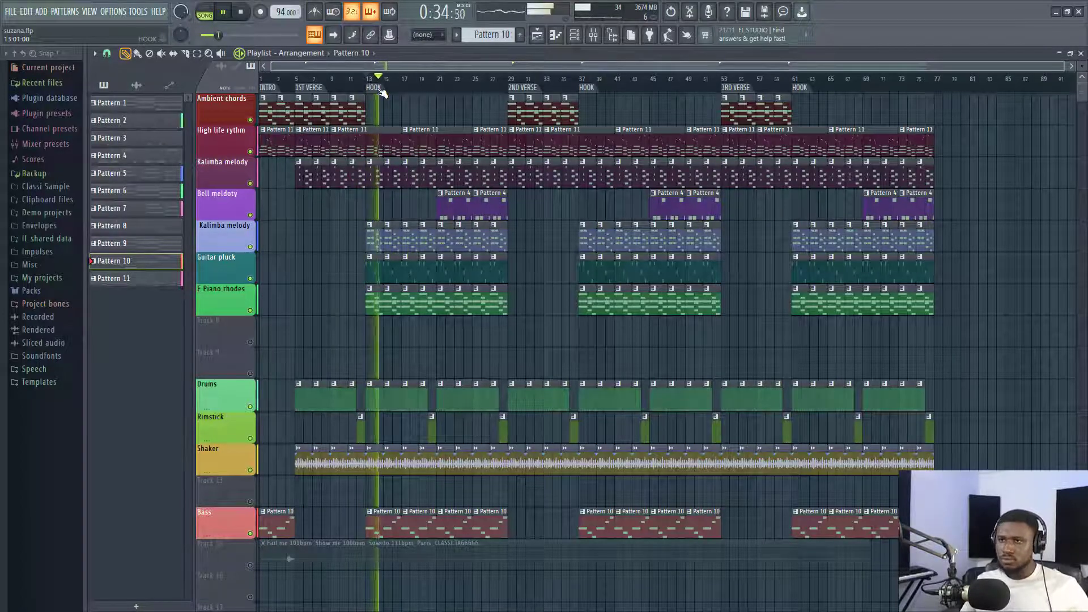
key("space")
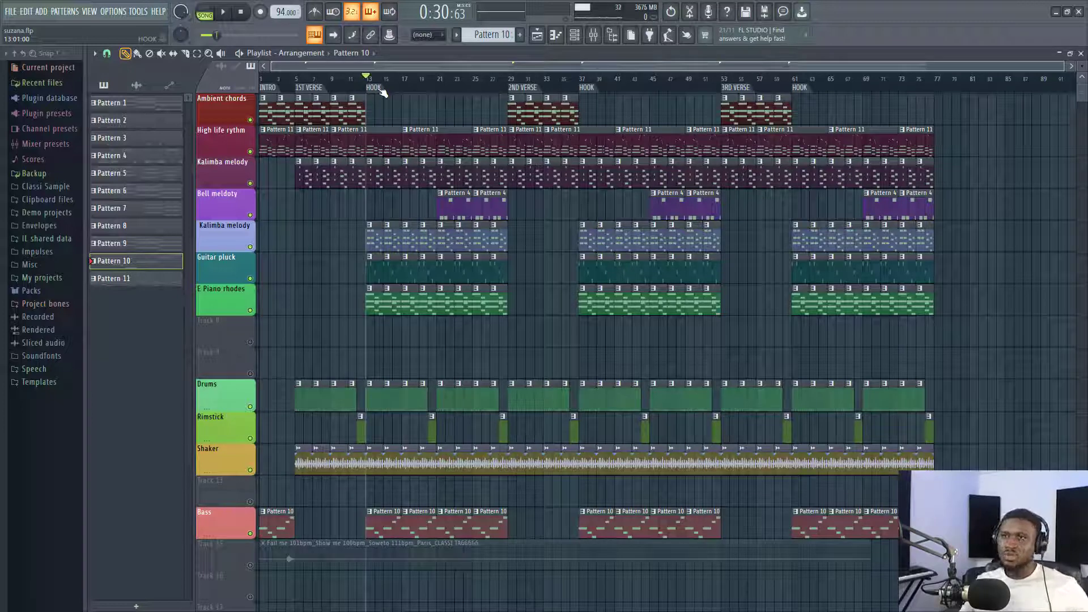
- Review the arrangement's sections by moving the playhead to the 1ST VERSE, bar 69, the last HOOK, and the INTRO
left_click(295, 77)
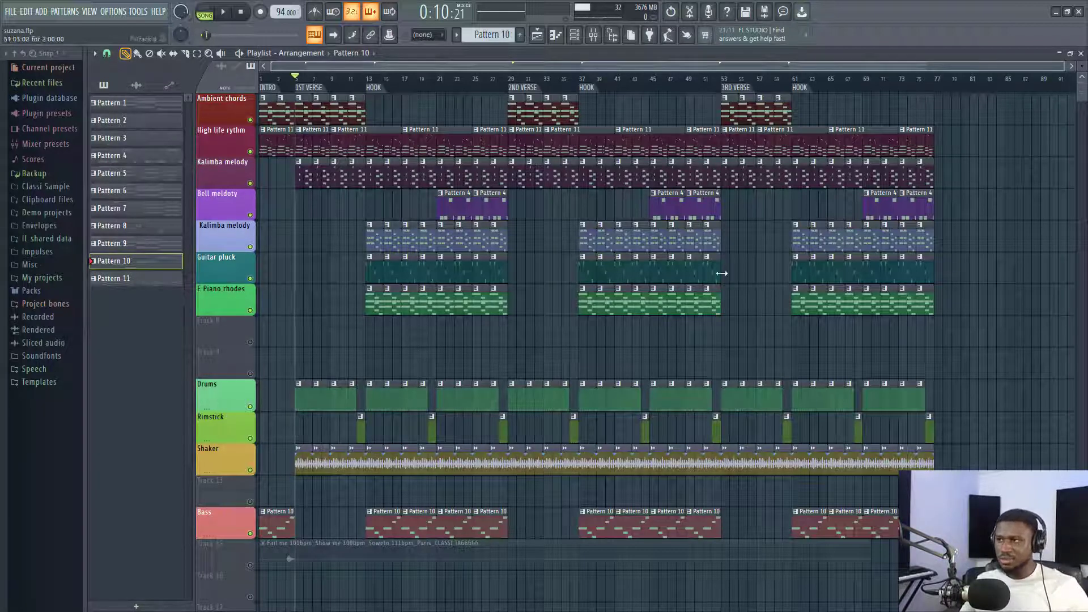
left_click(881, 83)
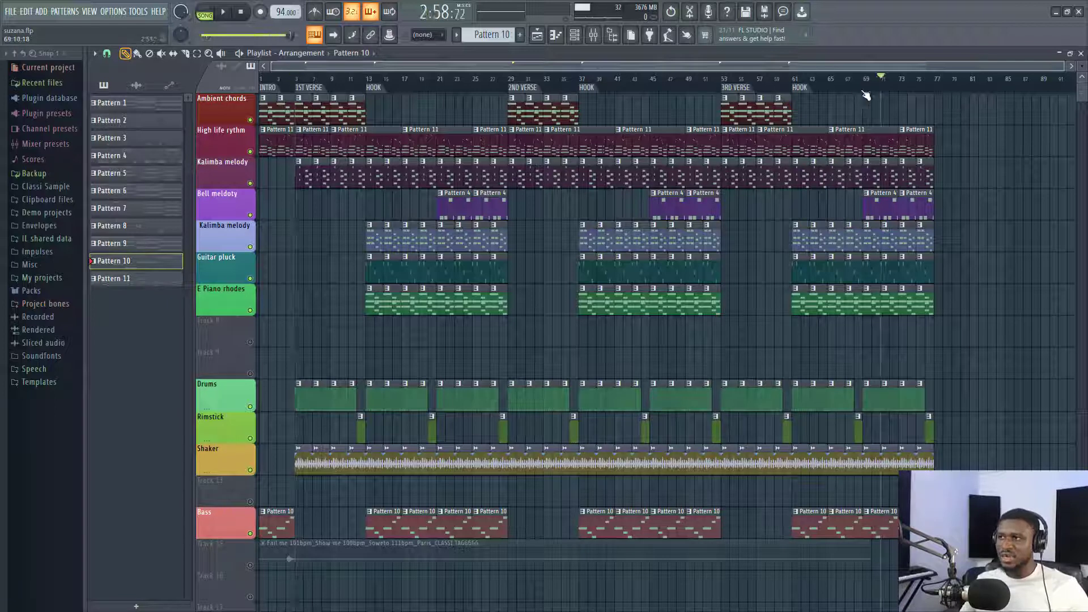
left_click(807, 89)
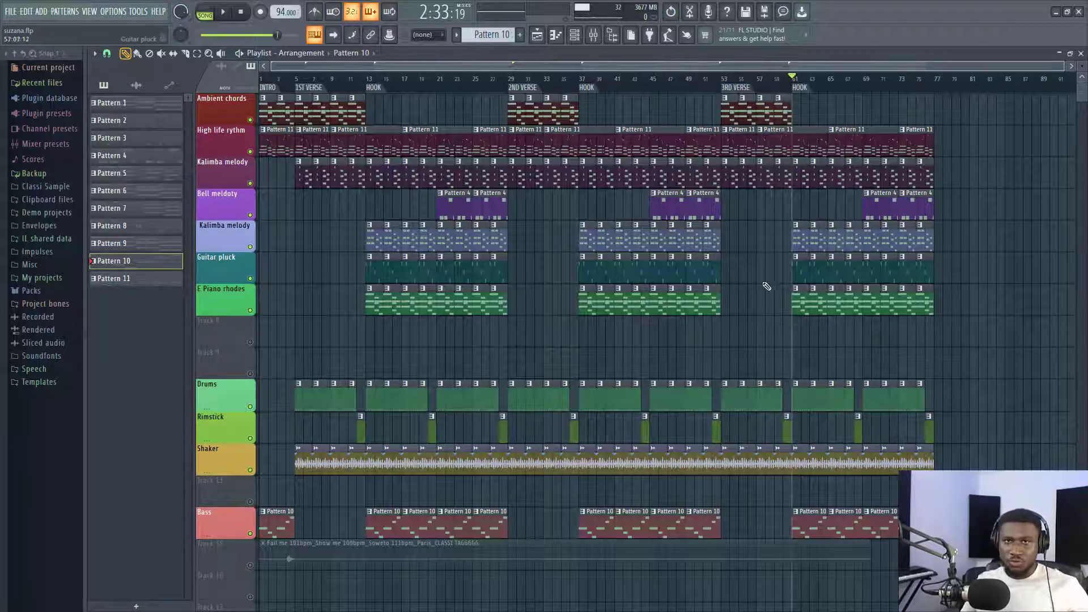
left_click(271, 90)
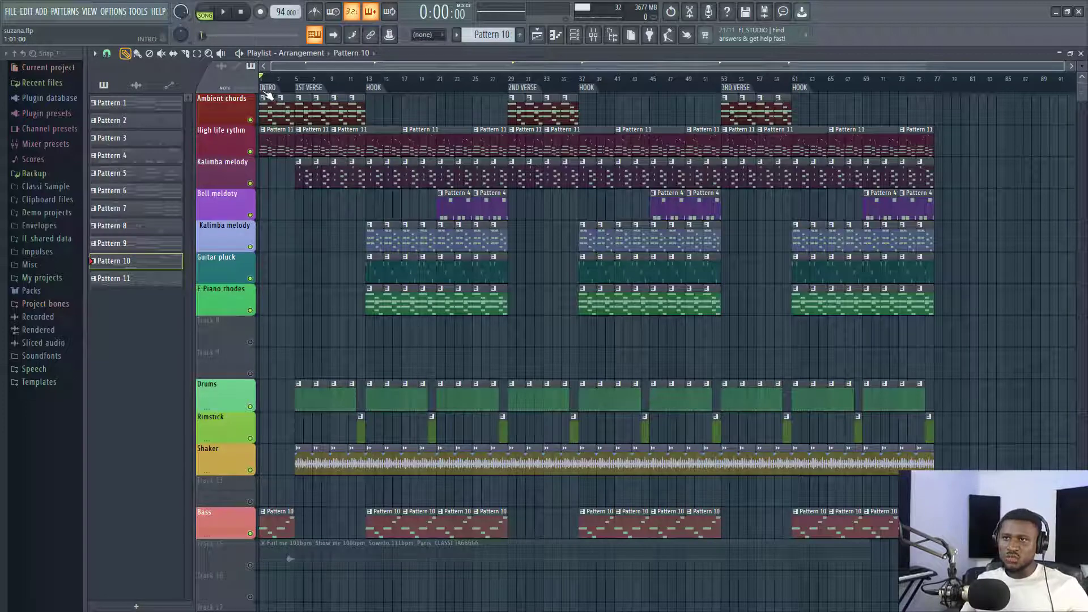
- Play from bar 12 at the first Rimstick clip, Pattern 3, stop, and check its channel rack
left_click(359, 91)
scroll(361, 89, "up", 4)
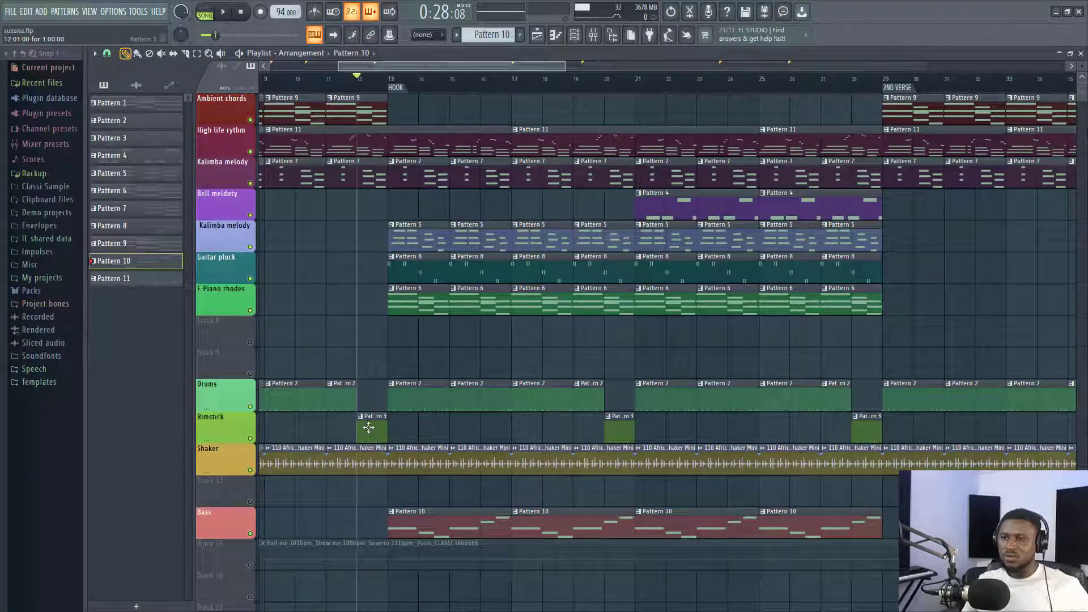
left_click(369, 428)
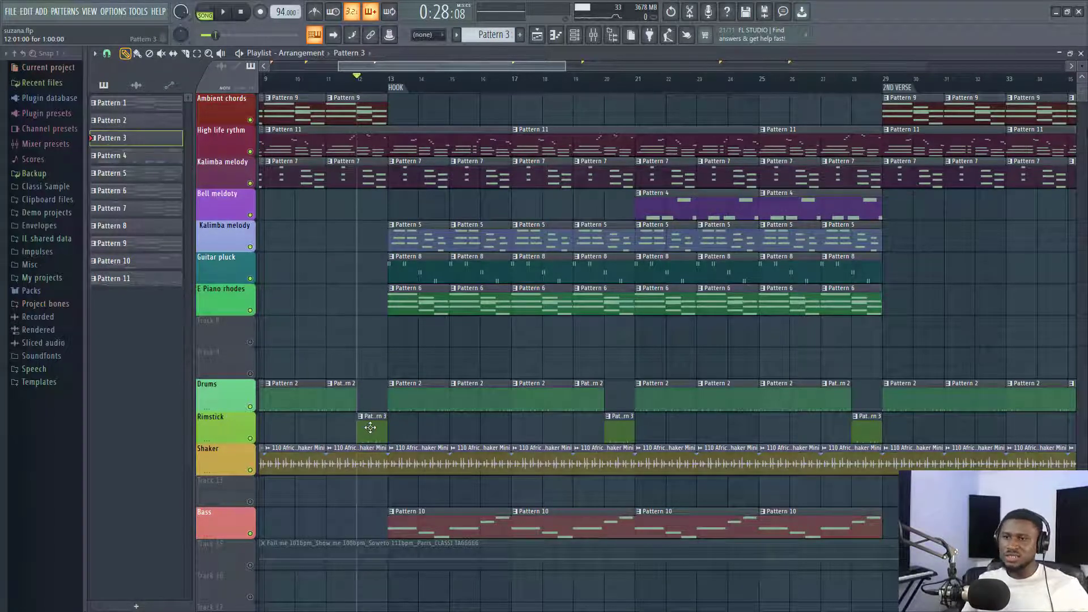
key("space")
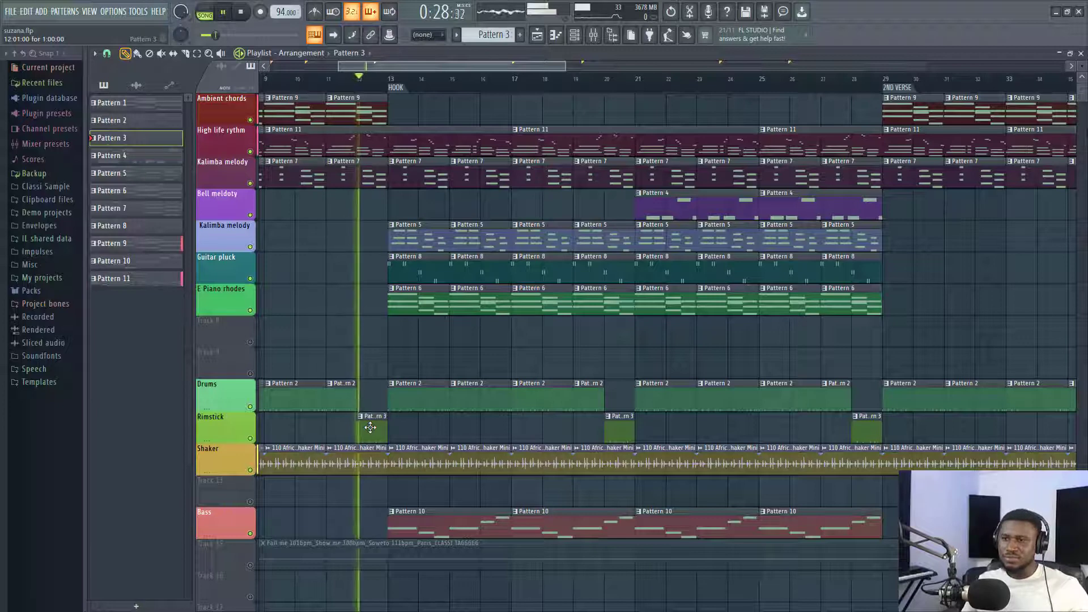
left_click(575, 36)
key("space")
key("F6")
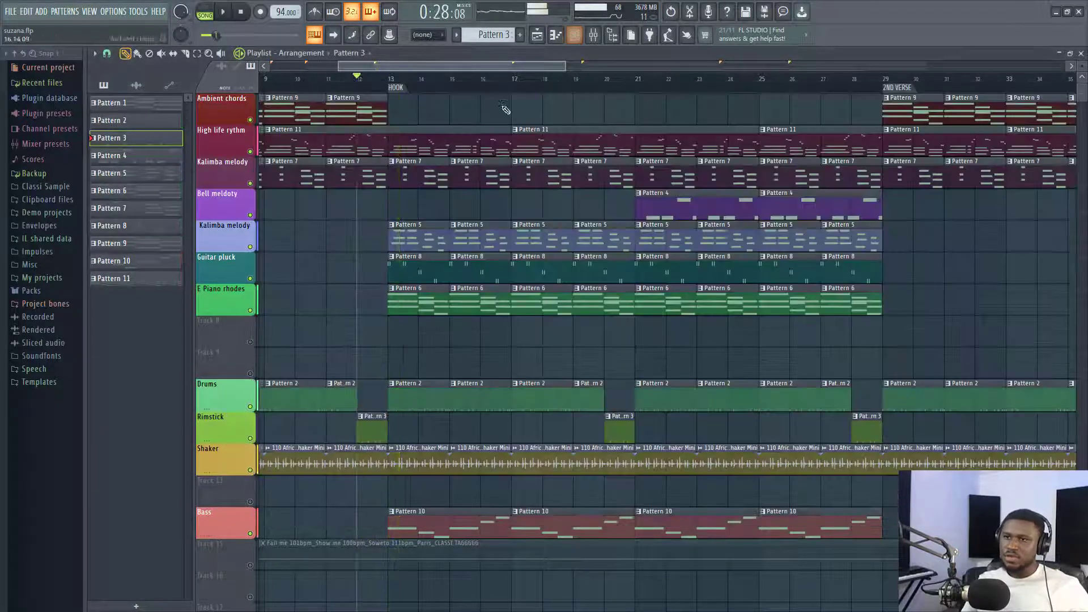
- Replay the Rimstick transition from bar 12 into the first hook, and stop playback
key("space")
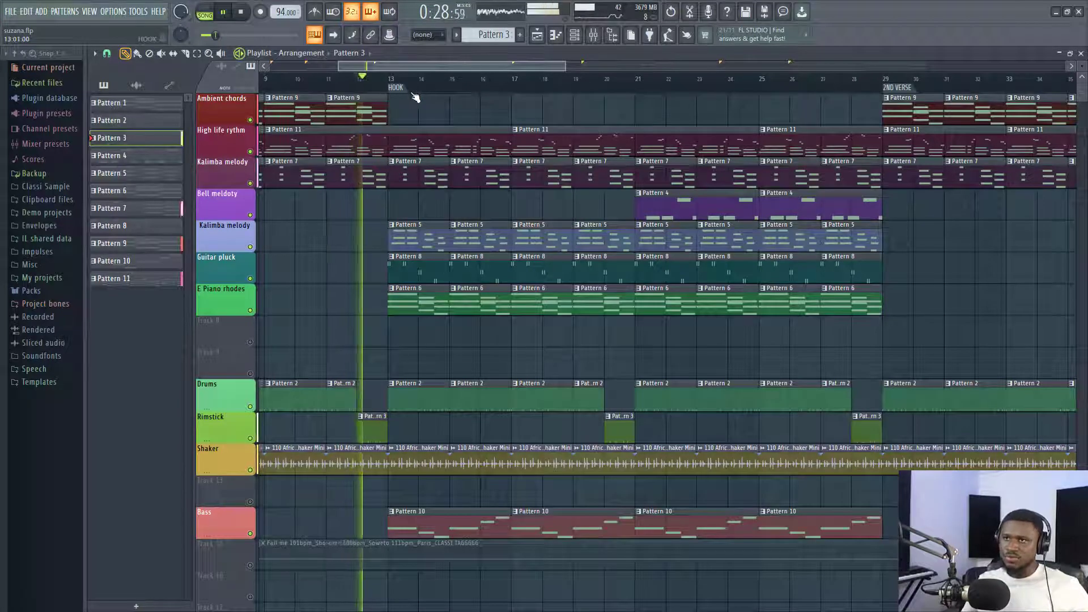
scroll(422, 91, "down", 3)
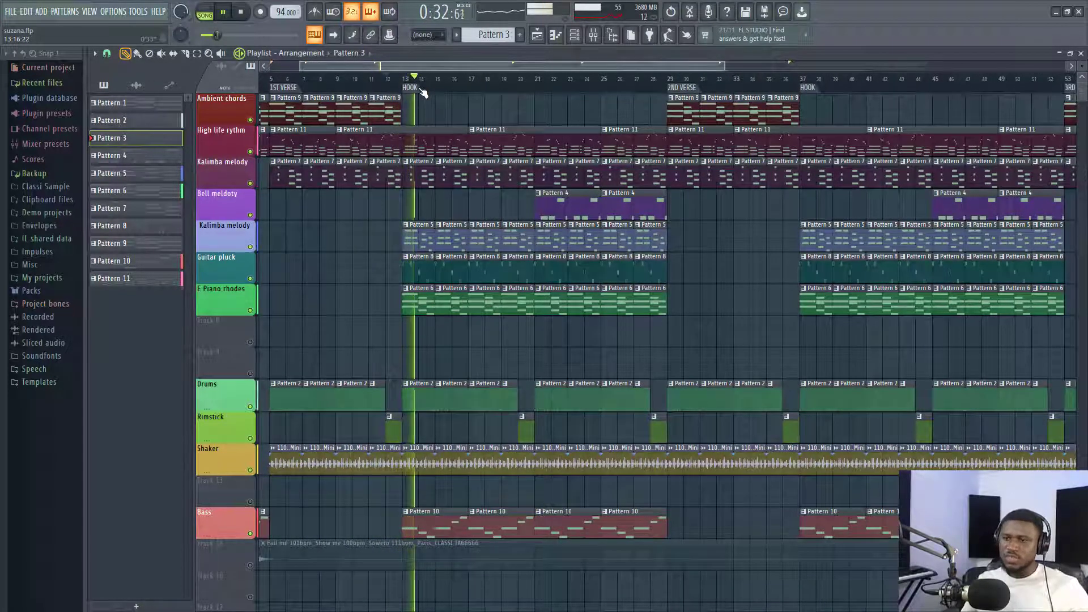
key("space")
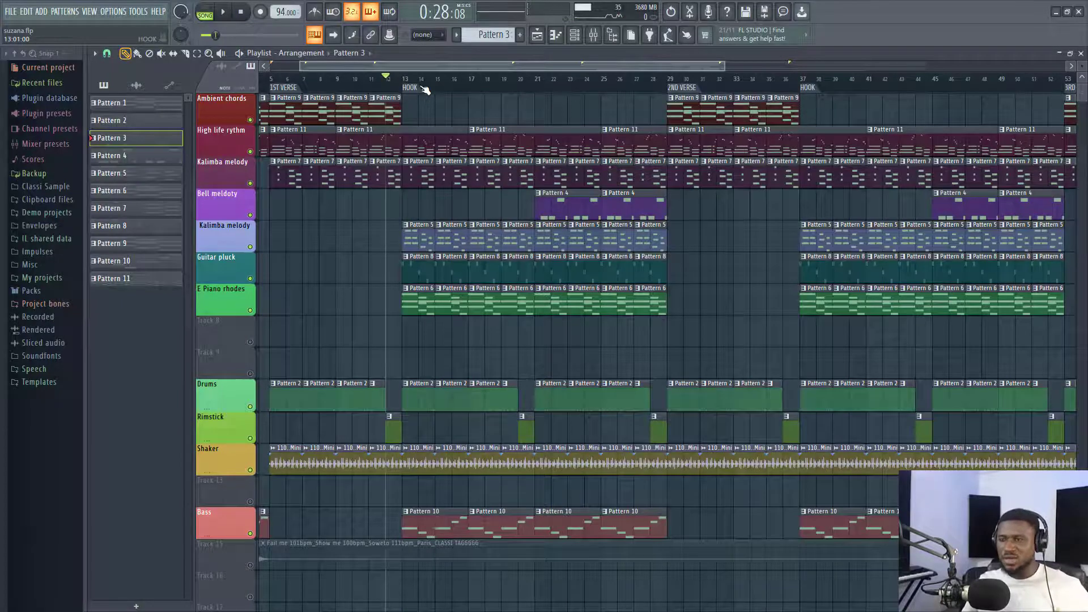
- Return the playhead to the INTRO marker at bar 1 with the whole arrangement in view
scroll(424, 89, "down", 4)
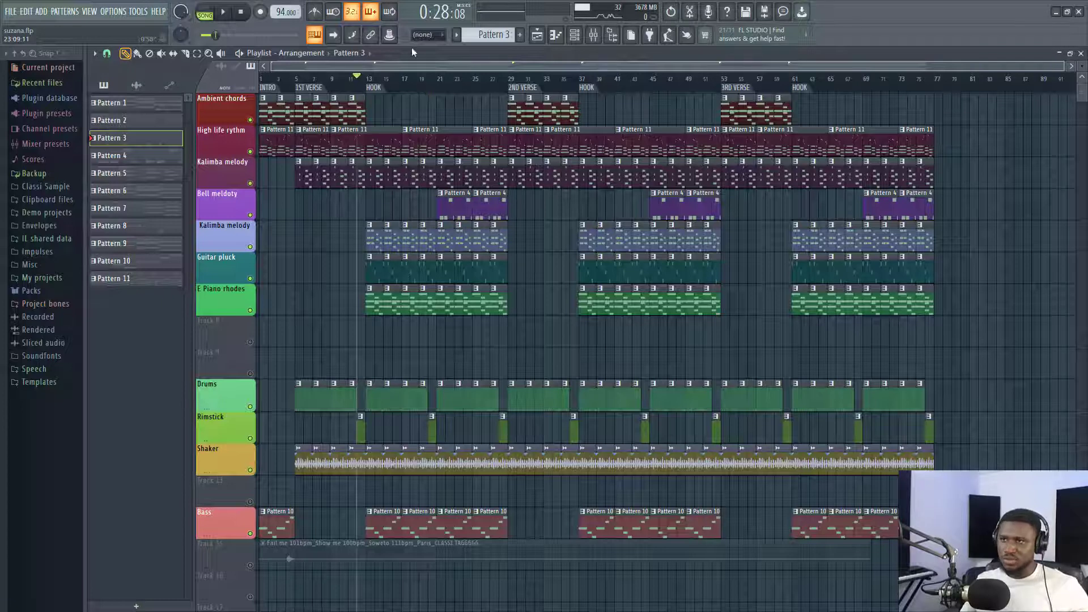
left_click(266, 80)
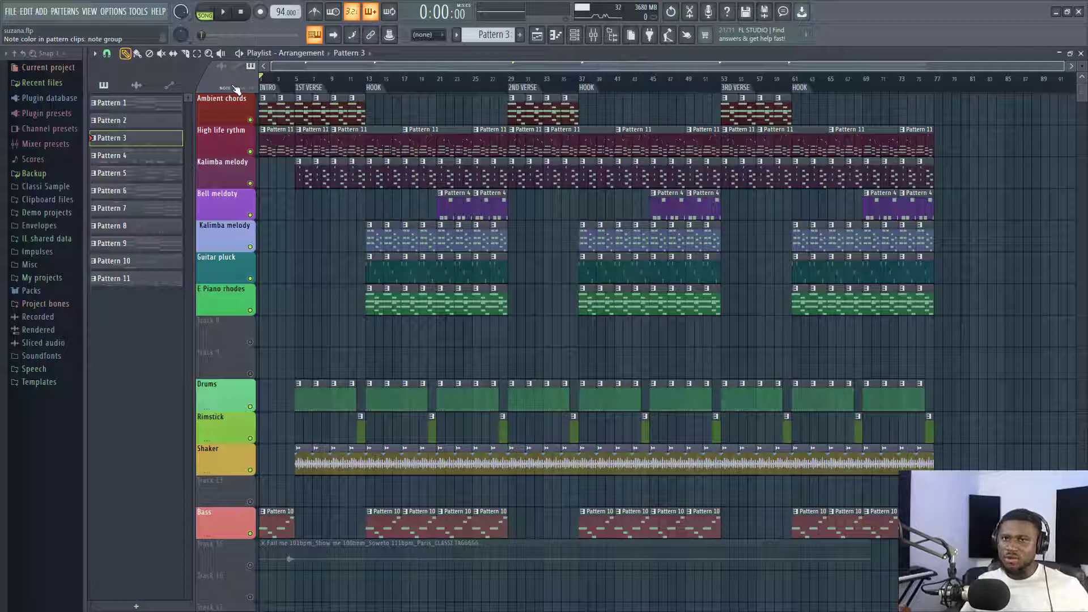
left_click(242, 90)
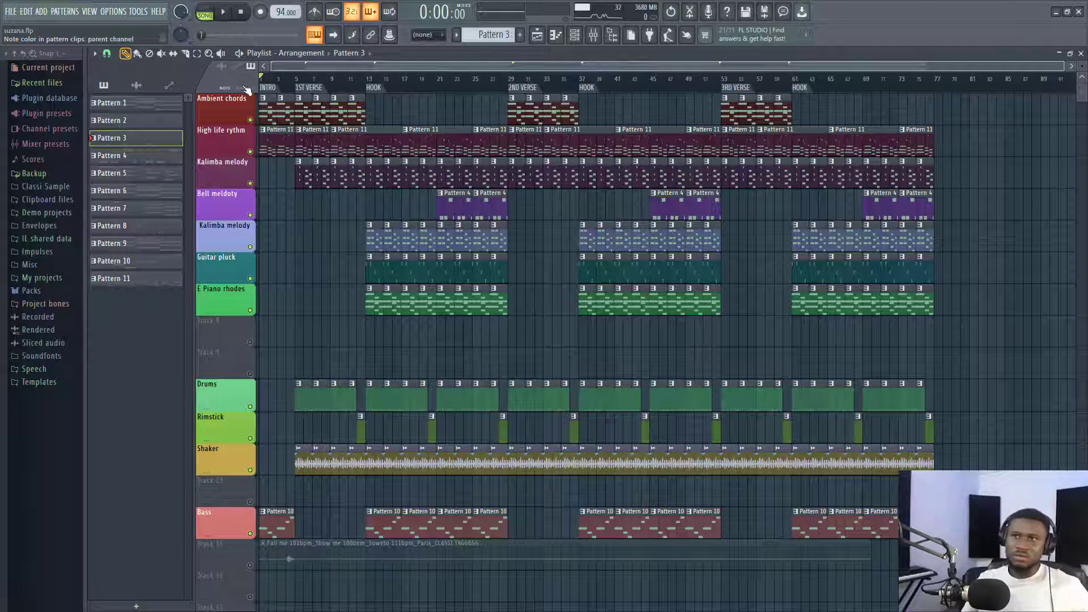